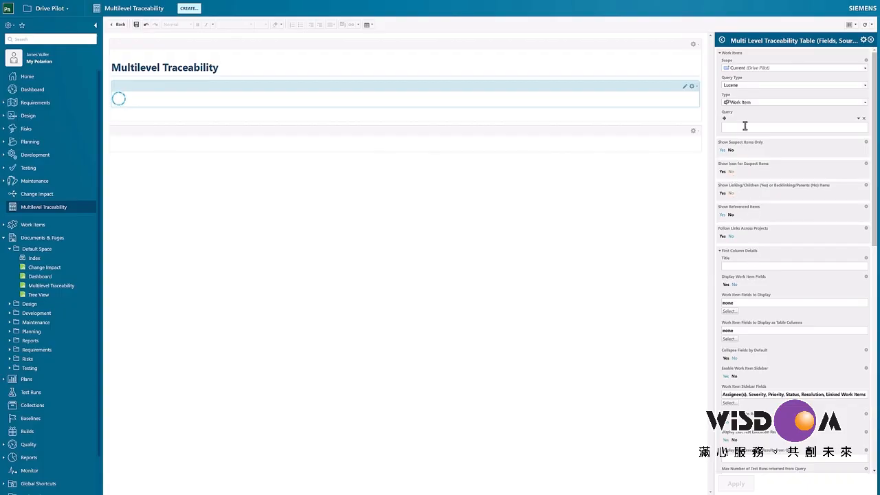
- Restrict the traceability table's source work items to the System Requirement type and apply the change
{"action": "left_click", "coordinate": [758, 104]}
{"action": "scroll", "coordinate": [759, 135], "scroll_direction": "down", "scroll_amount": 3}
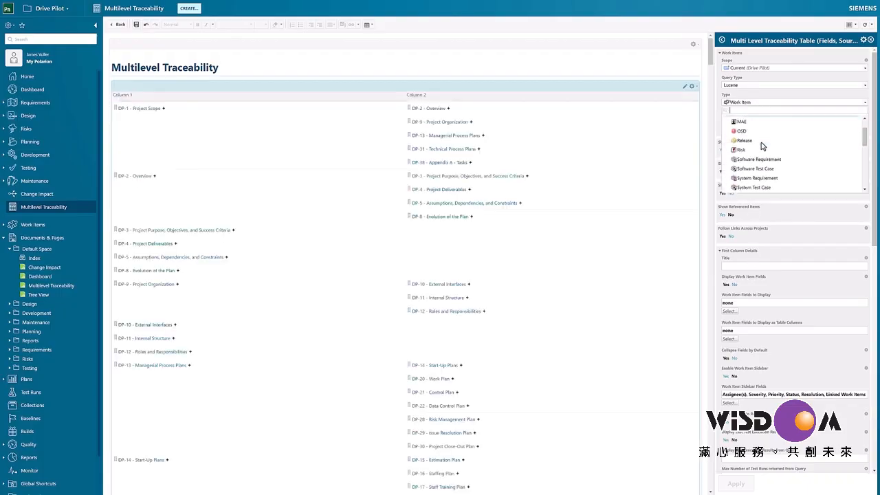
{"action": "left_click", "coordinate": [757, 138]}
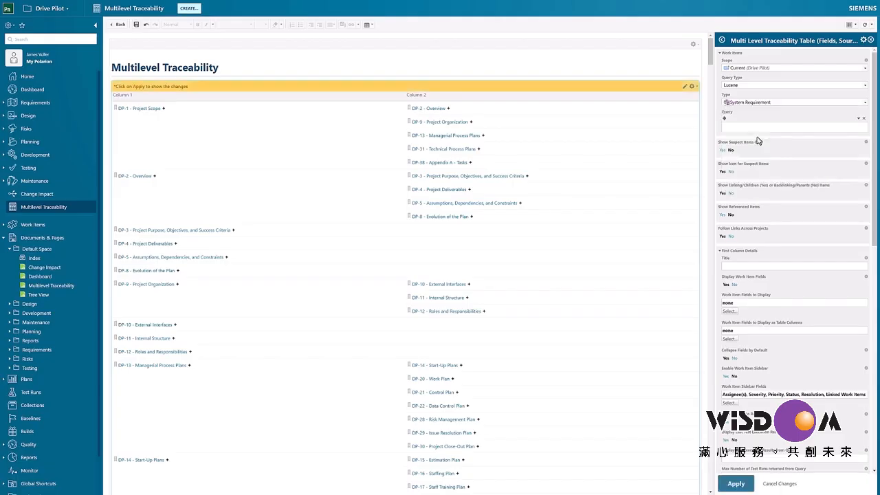
{"action": "left_click", "coordinate": [723, 119]}
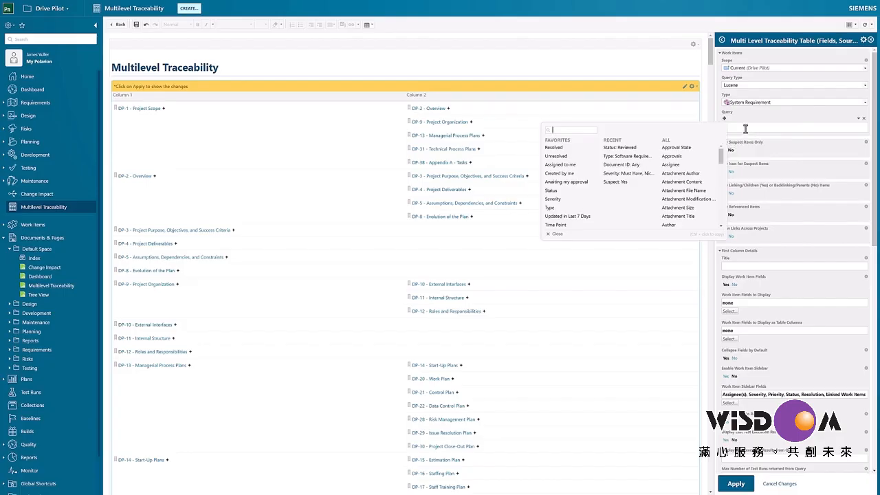
{"action": "left_click", "coordinate": [745, 129]}
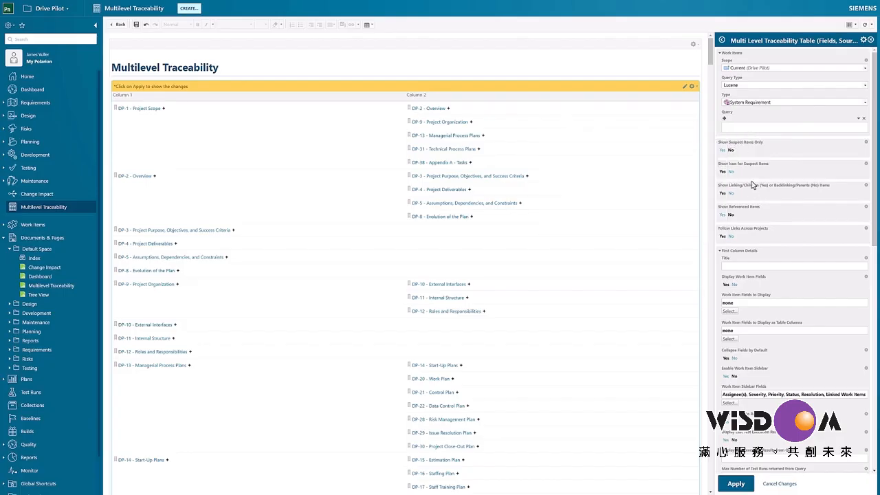
{"action": "left_click", "coordinate": [735, 483]}
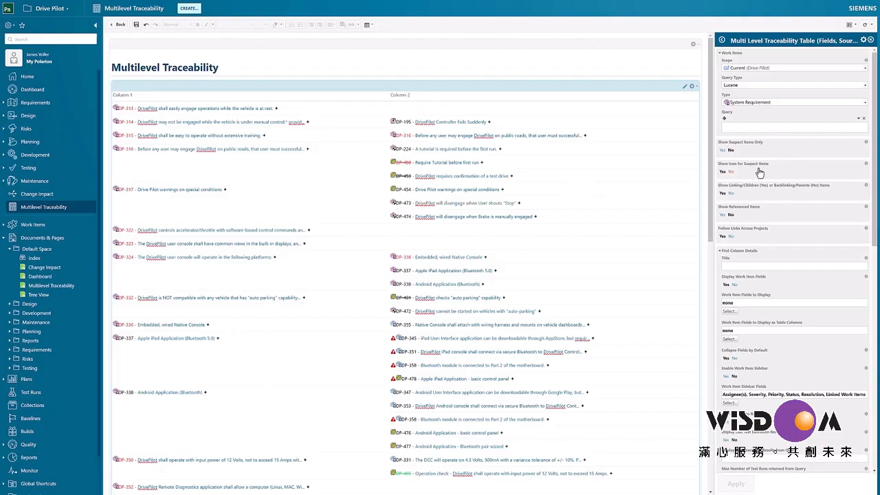
- Title the table's first column "System Requirement"
{"action": "scroll", "coordinate": [762, 170], "scroll_direction": "down", "scroll_amount": 1}
{"action": "scroll", "coordinate": [769, 137], "scroll_direction": "down", "scroll_amount": 2}
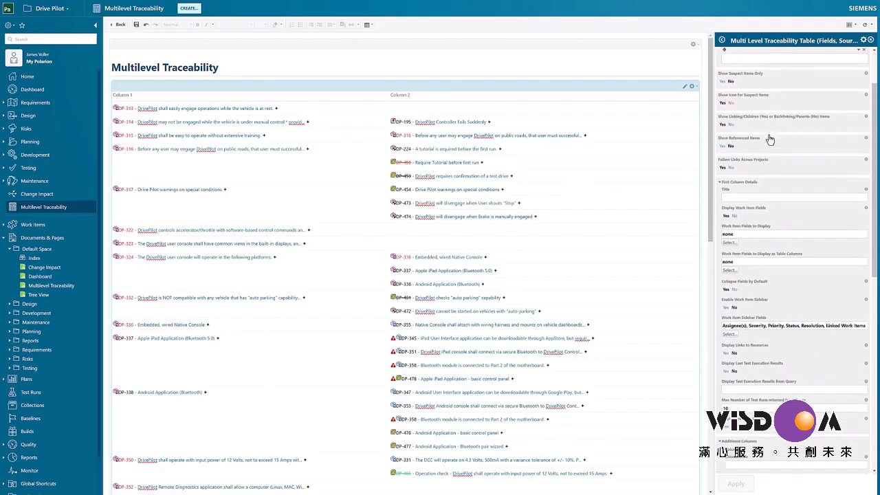
{"action": "left_click", "coordinate": [748, 163]}
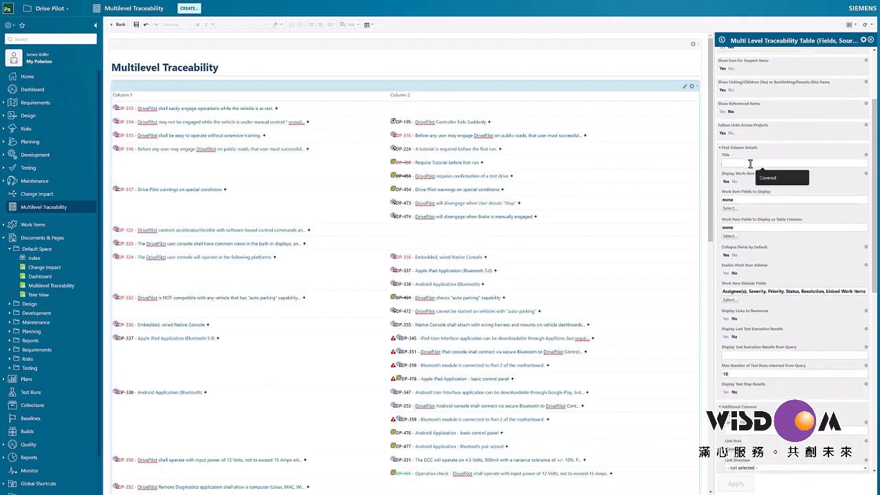
{"action": "type", "text": "System Requirement"}
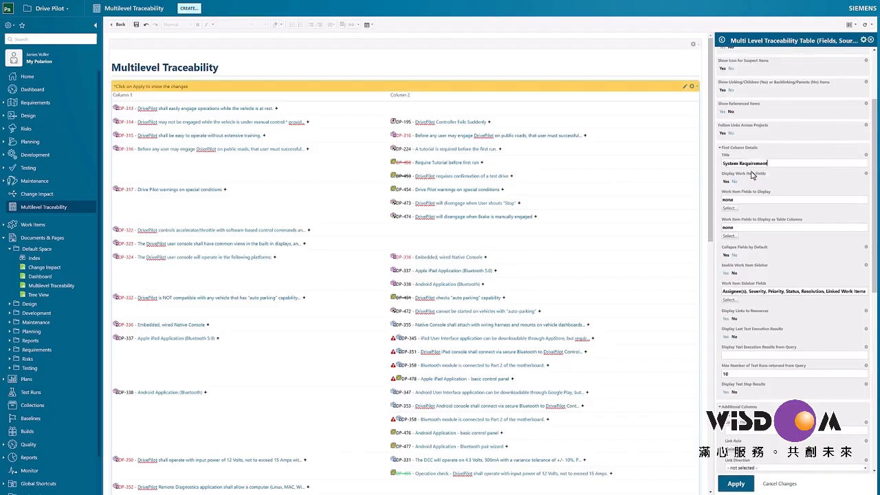
- Set the first column's displayed work item fields to Description and Due Date, removing none, and apply the change
{"action": "left_click", "coordinate": [731, 211]}
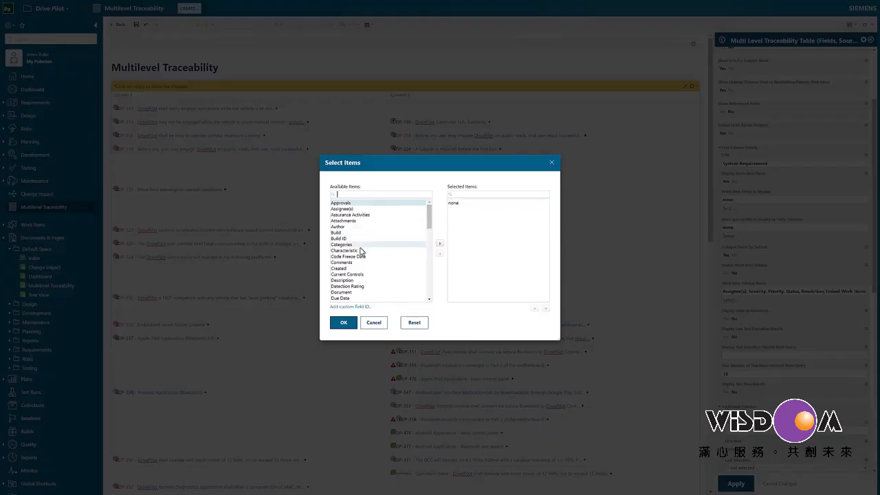
{"action": "double_click", "coordinate": [350, 282]}
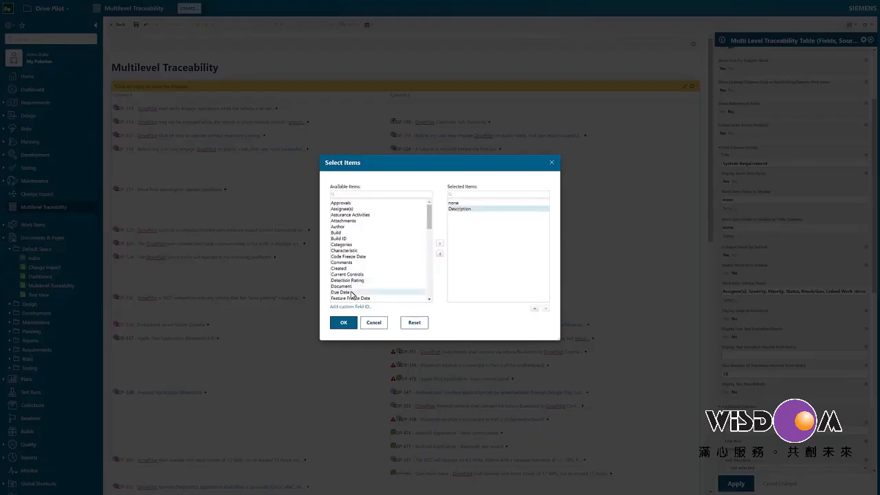
{"action": "double_click", "coordinate": [351, 293]}
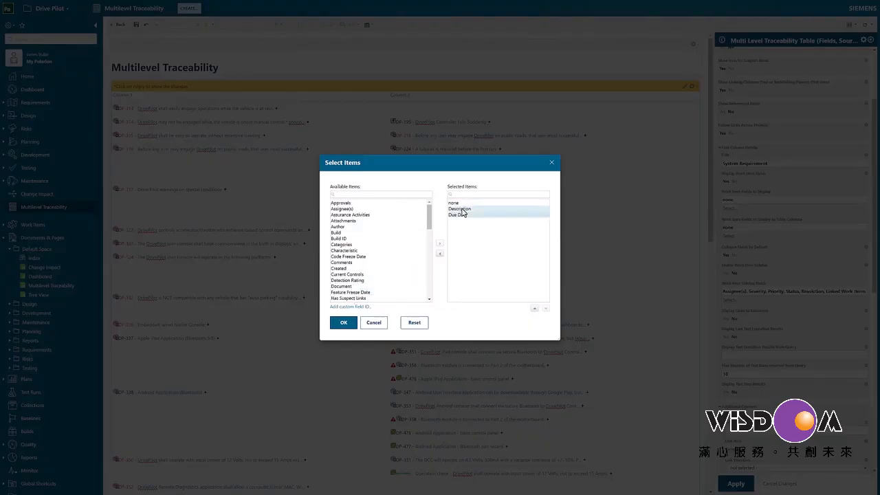
{"action": "double_click", "coordinate": [456, 203]}
{"action": "left_click", "coordinate": [352, 326]}
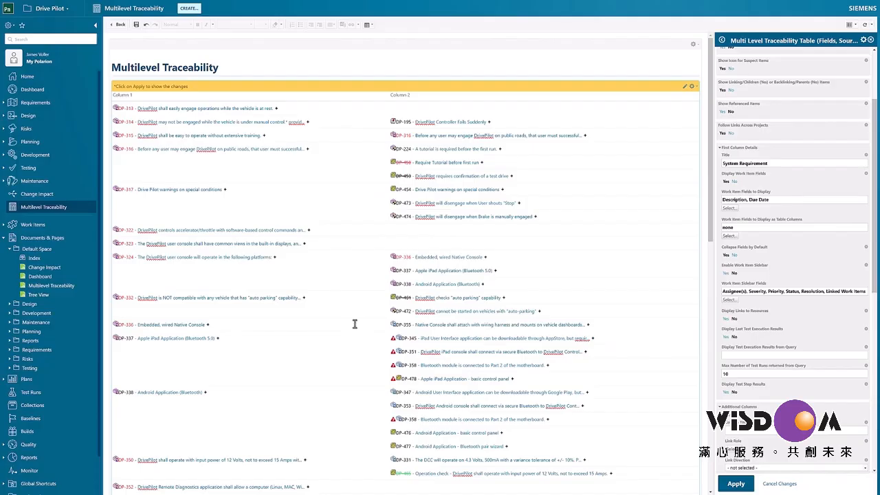
{"action": "left_click", "coordinate": [735, 483]}
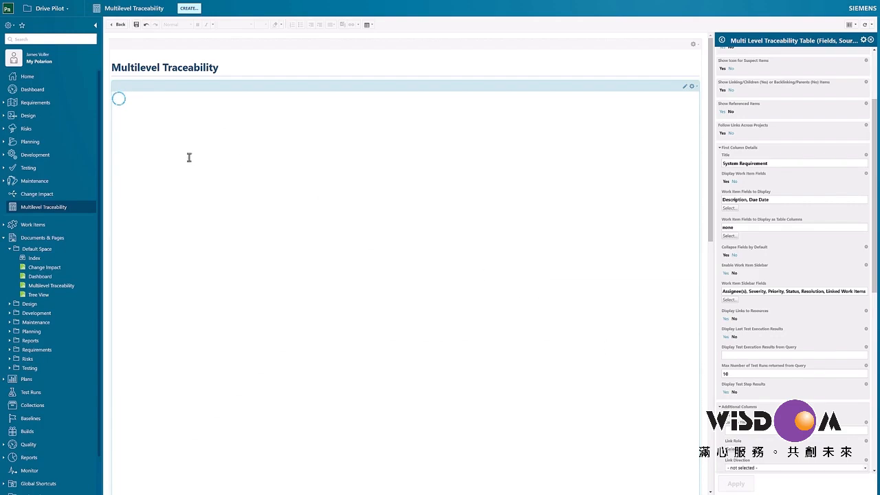
- Expand requirement DP-316 in the table to examine its displayed fields, and collapse it again
{"action": "left_click", "coordinate": [308, 151]}
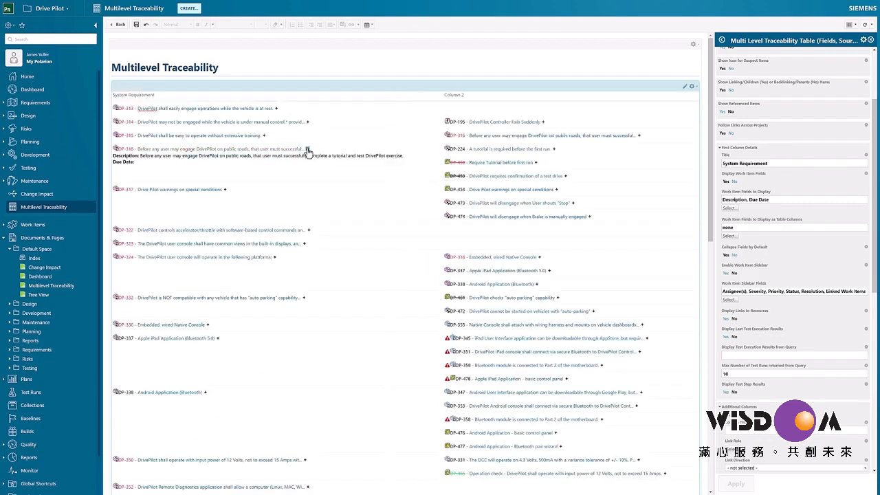
{"action": "left_click", "coordinate": [306, 149]}
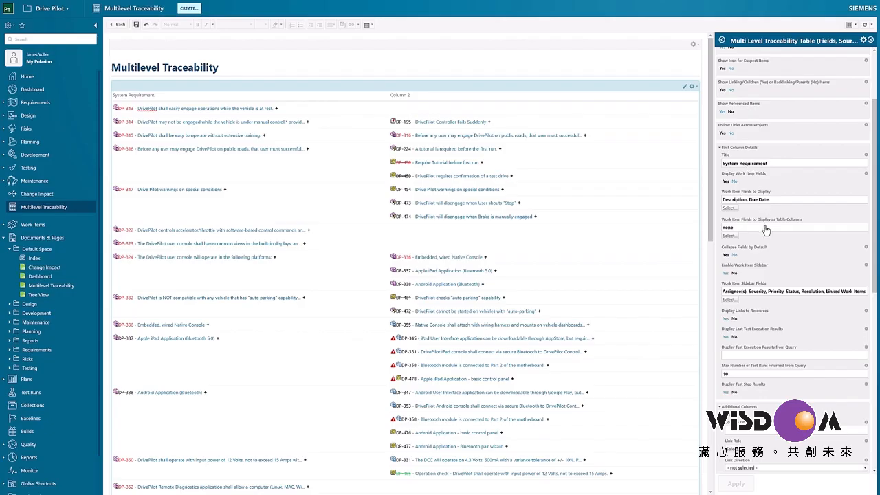
- Title the existing additional column "Test Cases"
{"action": "scroll", "coordinate": [766, 230], "scroll_direction": "down", "scroll_amount": 1}
{"action": "scroll", "coordinate": [767, 231], "scroll_direction": "down", "scroll_amount": 1}
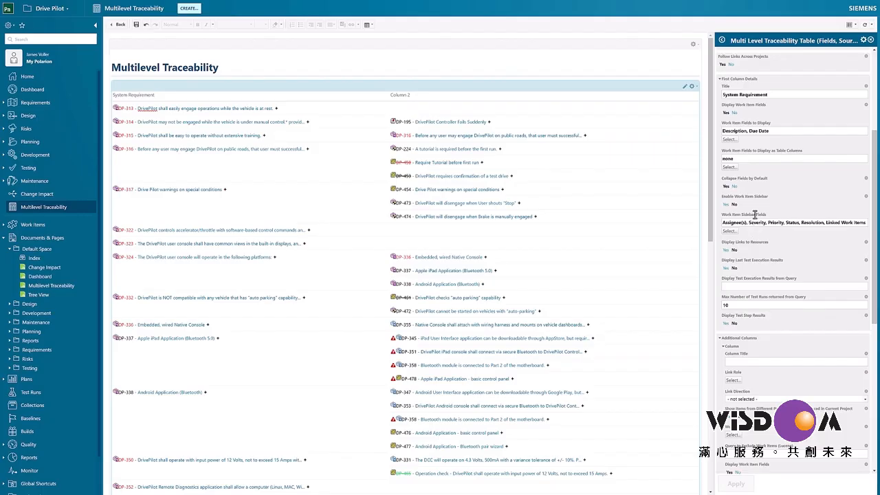
{"action": "scroll", "coordinate": [756, 215], "scroll_direction": "down", "scroll_amount": 3}
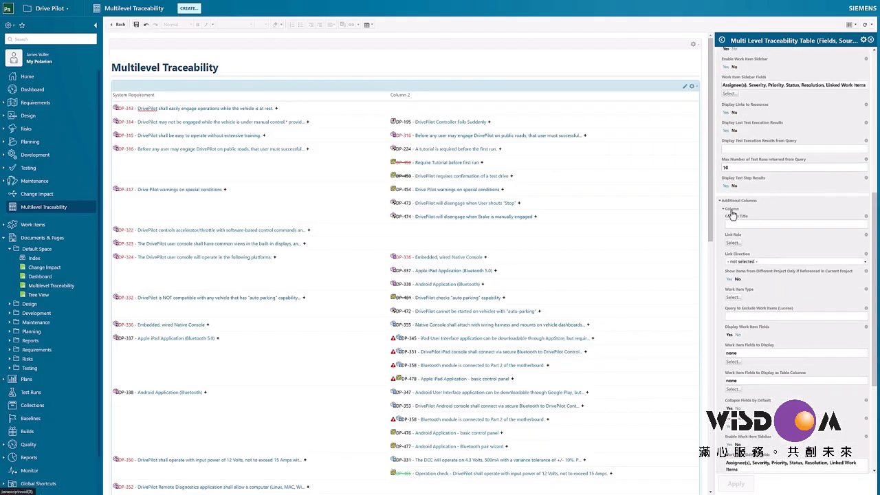
{"action": "left_click", "coordinate": [736, 224]}
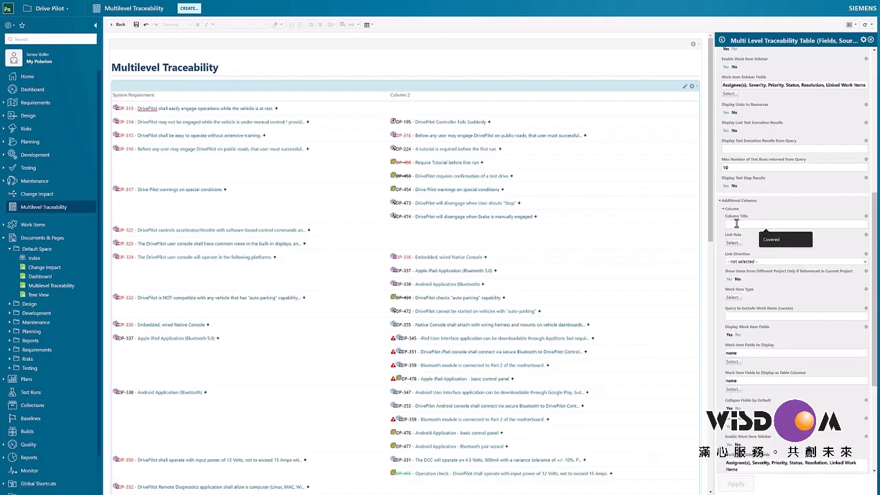
{"action": "type", "text": "Test Cases"}
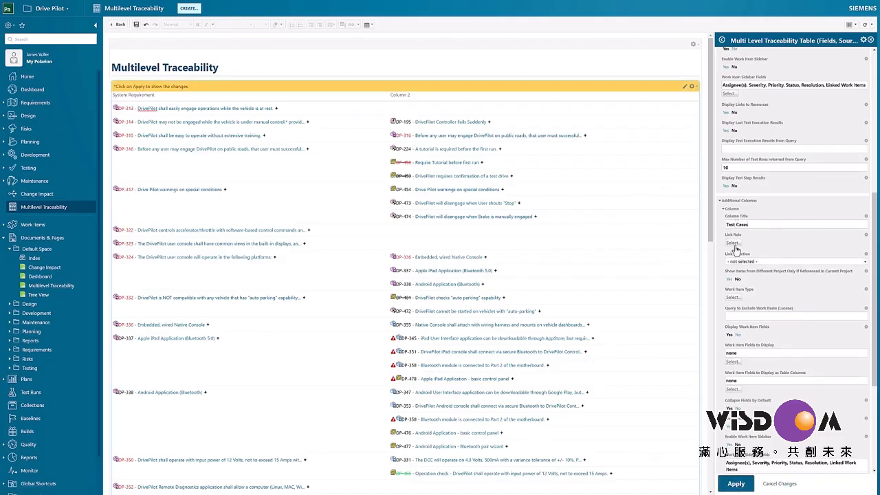
- Set the Test Cases column's link role to verifies and apply the change
{"action": "left_click", "coordinate": [734, 244]}
{"action": "scroll", "coordinate": [402, 255], "scroll_direction": "down", "scroll_amount": 3}
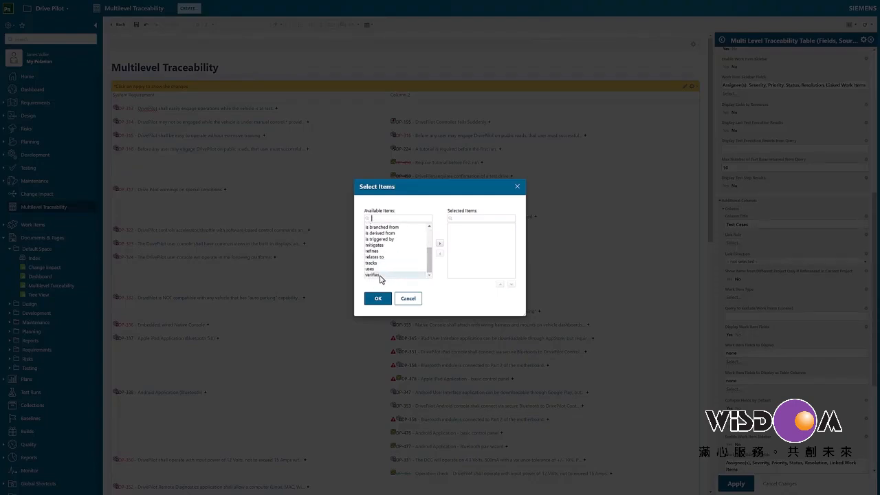
{"action": "double_click", "coordinate": [372, 274]}
{"action": "scroll", "coordinate": [382, 268], "scroll_direction": "up", "scroll_amount": 3}
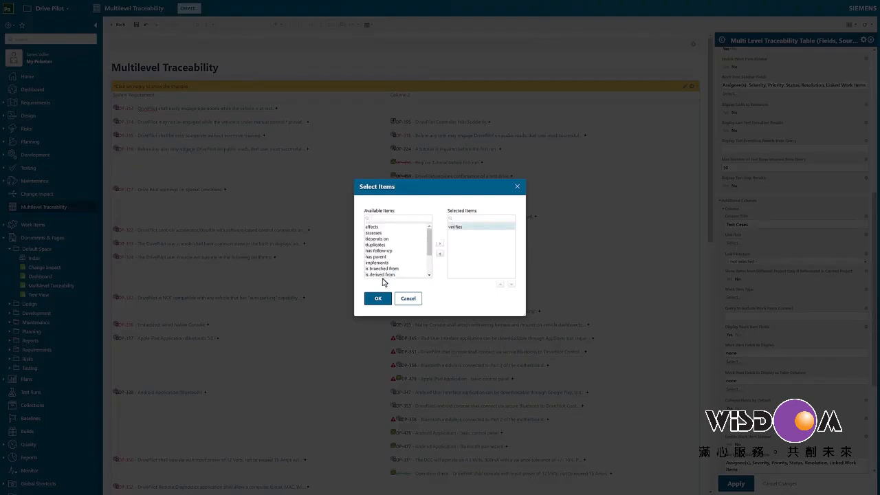
{"action": "left_click", "coordinate": [378, 303]}
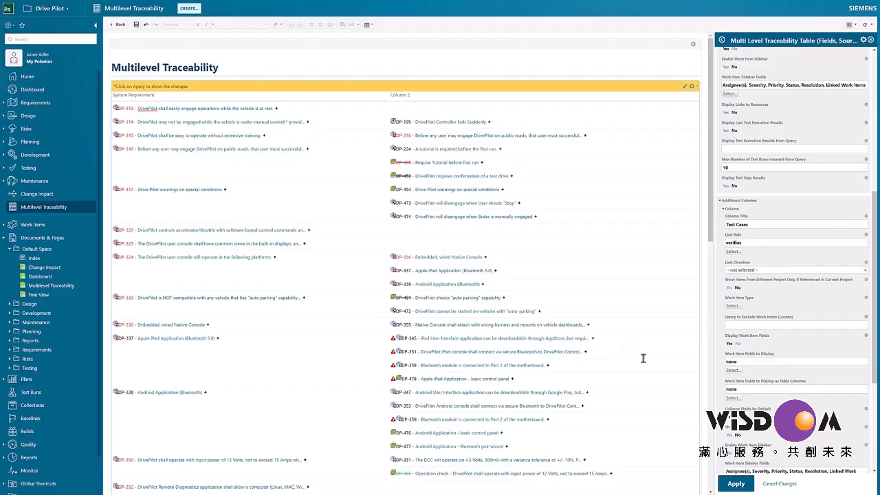
{"action": "left_click", "coordinate": [736, 484]}
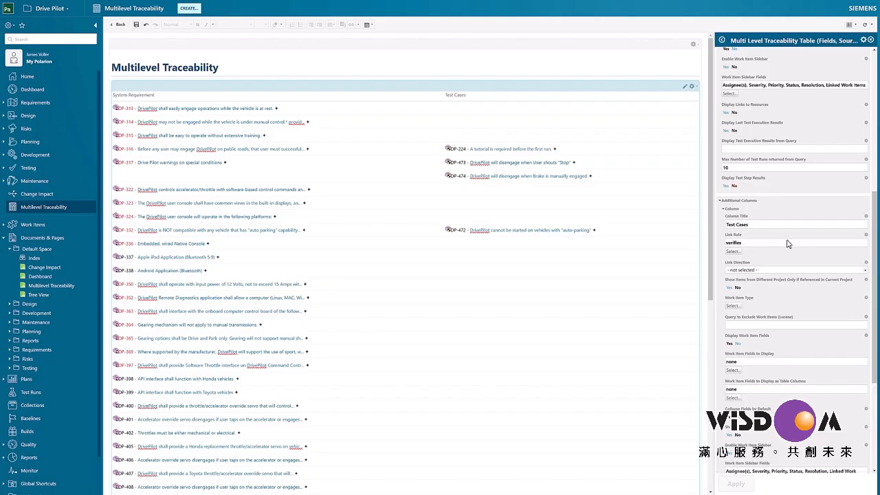
- Review the available link direction options for the Test Cases column
{"action": "scroll", "coordinate": [785, 241], "scroll_direction": "down", "scroll_amount": 3}
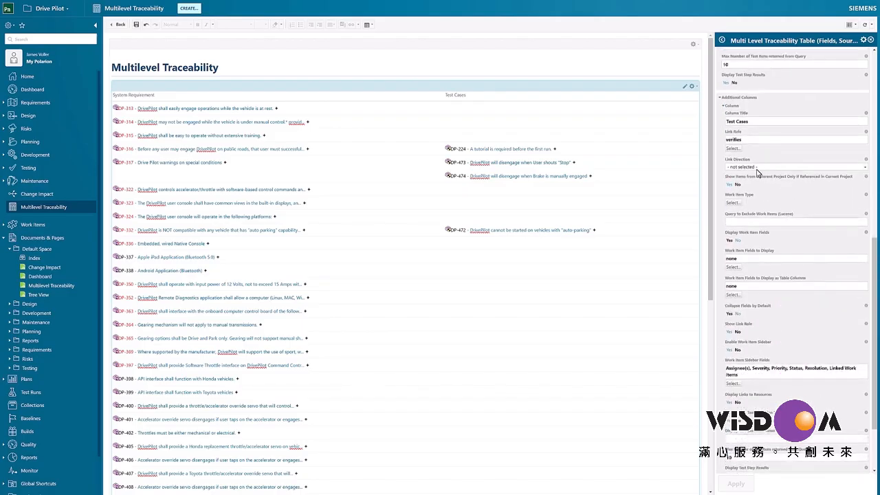
{"action": "left_click", "coordinate": [770, 169]}
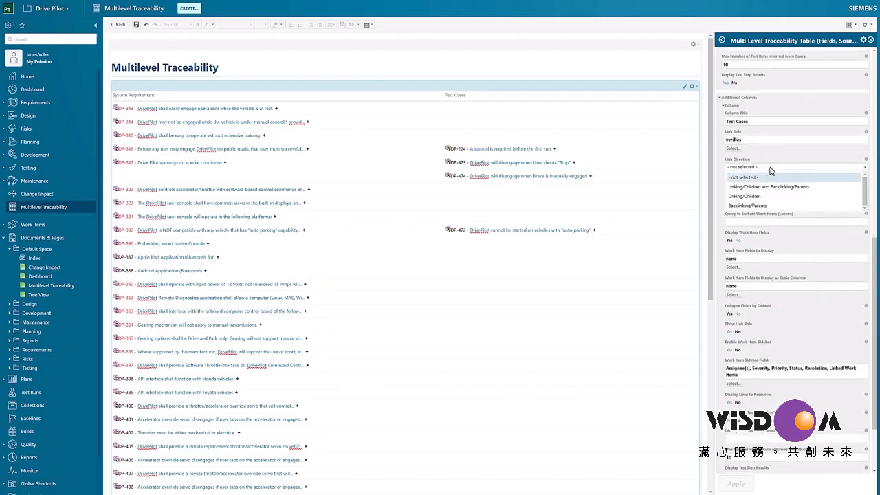
{"action": "left_click", "coordinate": [771, 169]}
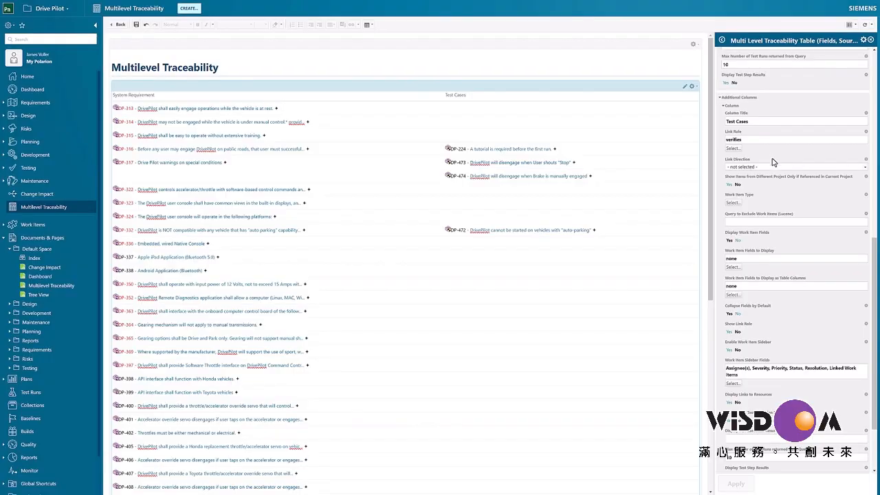
- Enable display of the last test execution results for the Test Cases column and apply the change
{"action": "scroll", "coordinate": [780, 215], "scroll_direction": "down", "scroll_amount": 1}
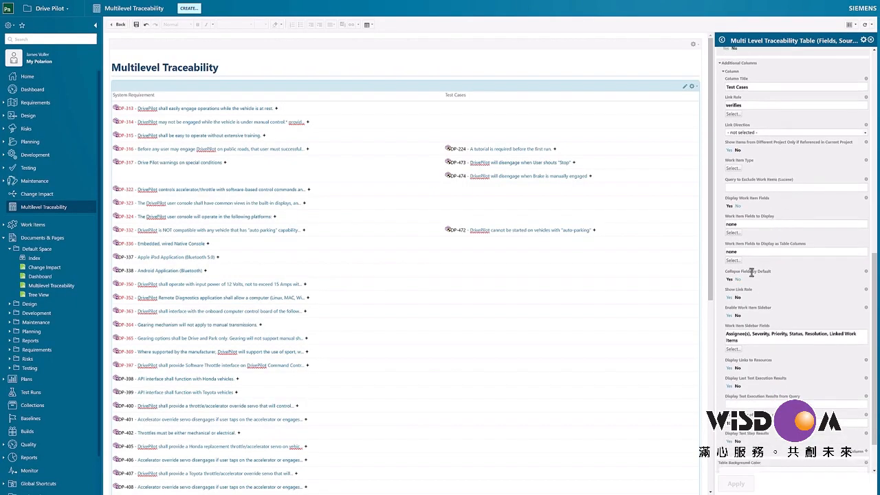
{"action": "scroll", "coordinate": [752, 272], "scroll_direction": "down", "scroll_amount": 1}
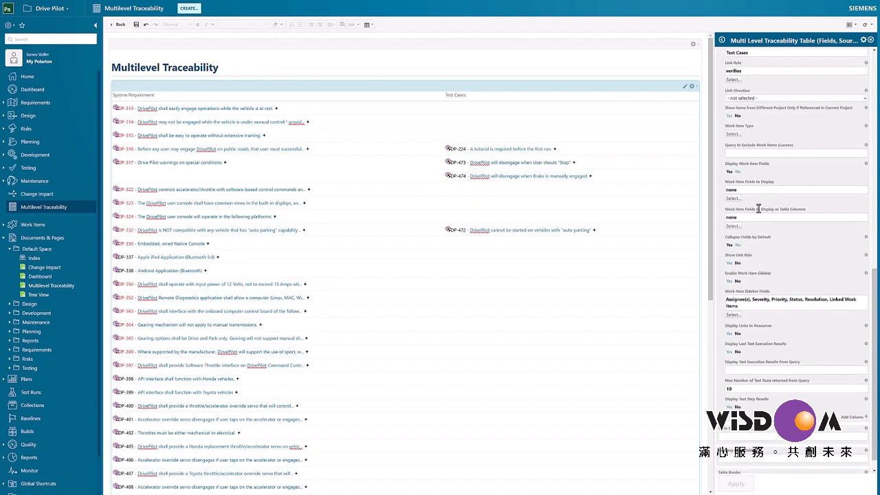
{"action": "left_click", "coordinate": [729, 351]}
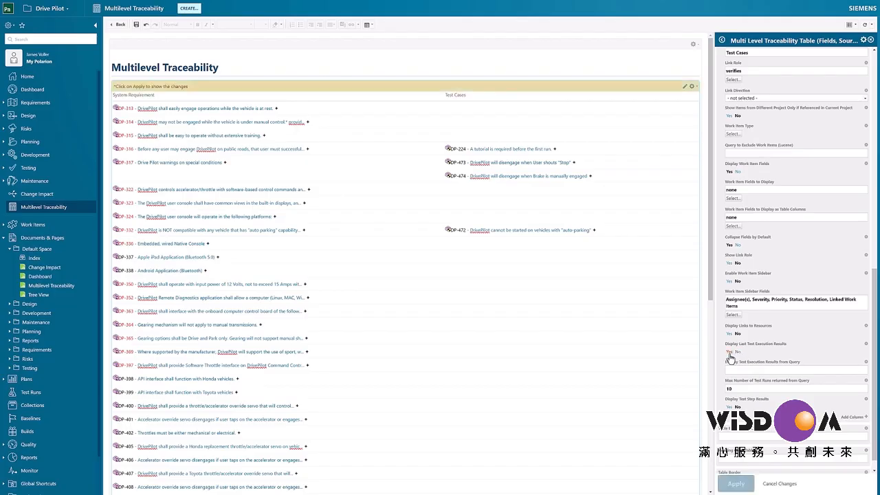
{"action": "left_click", "coordinate": [735, 483]}
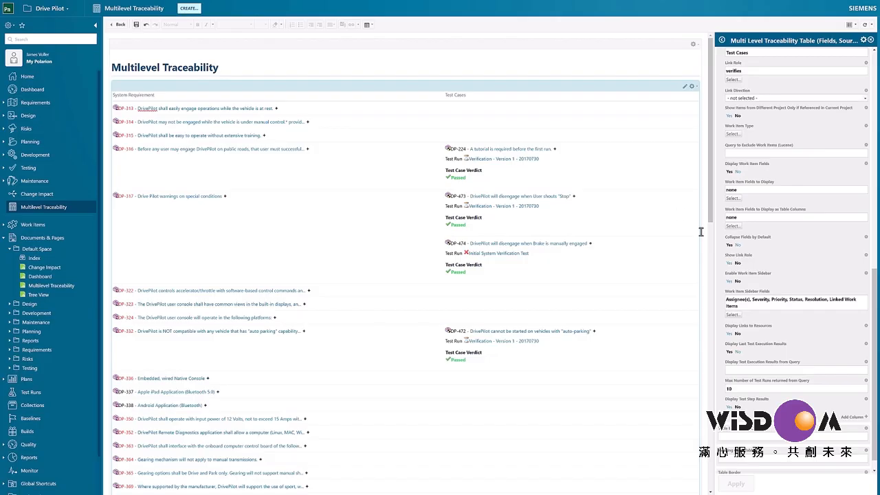
- Add another column to the traceability table and title it "Defects"
{"action": "scroll", "coordinate": [795, 353], "scroll_direction": "down", "scroll_amount": 1}
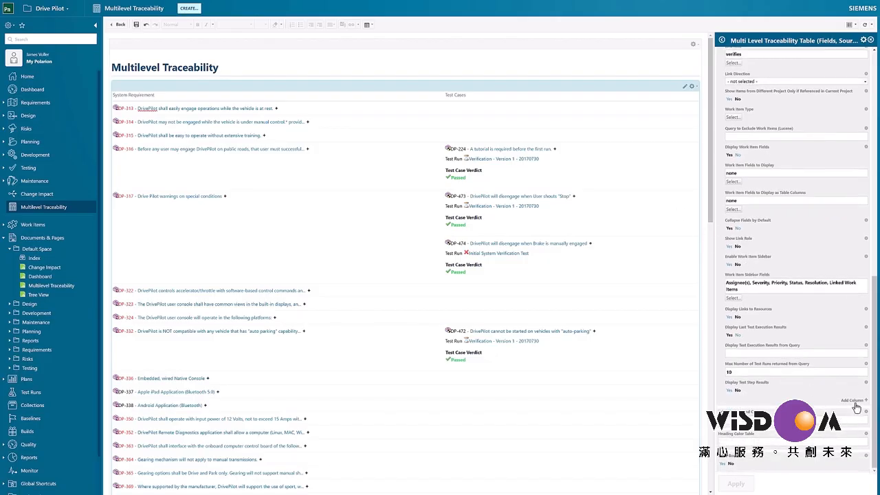
{"action": "left_click", "coordinate": [853, 401]}
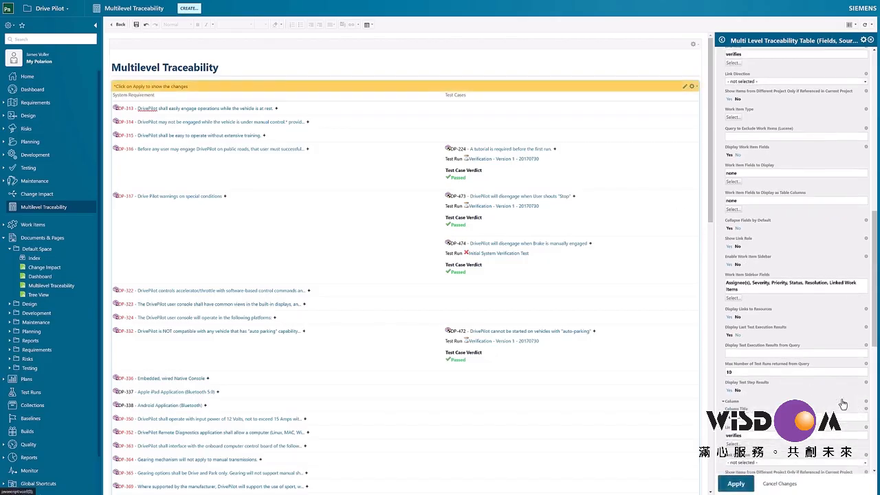
{"action": "scroll", "coordinate": [793, 393], "scroll_direction": "down", "scroll_amount": 5}
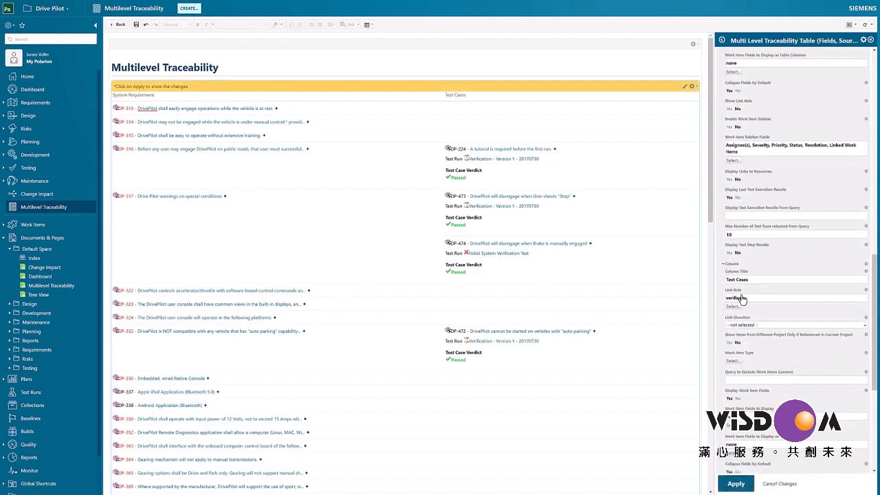
{"action": "left_click_drag", "start_coordinate": [751, 279], "coordinate": [723, 279]}
{"action": "type", "text": "Defects"}
- Remove the verifies link role from the Defects column and apply the change
{"action": "left_click", "coordinate": [733, 306]}
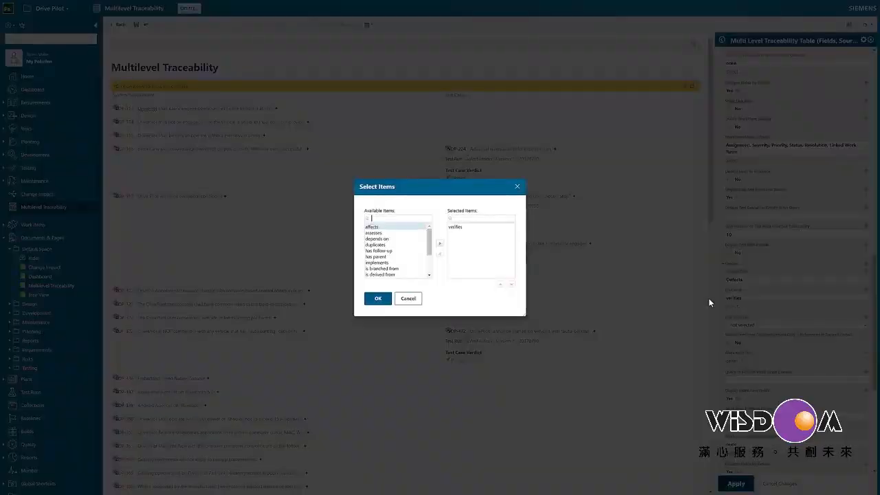
{"action": "double_click", "coordinate": [459, 227]}
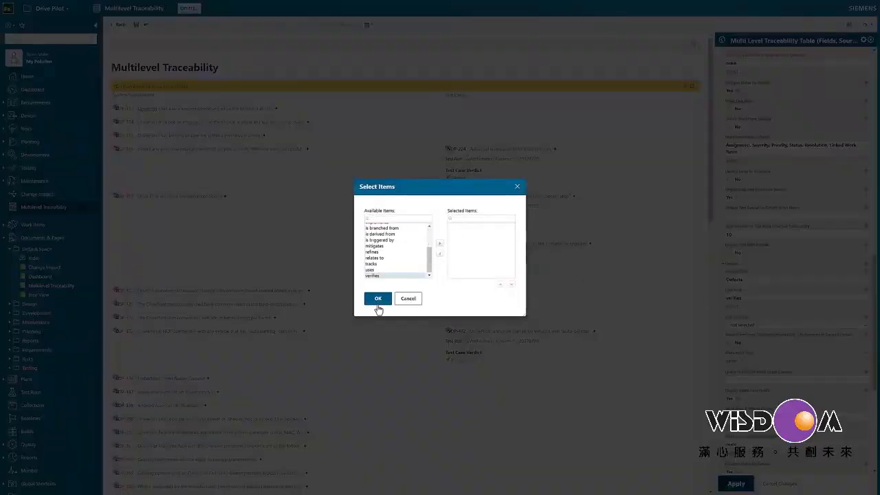
{"action": "left_click", "coordinate": [378, 299]}
{"action": "left_click", "coordinate": [727, 480]}
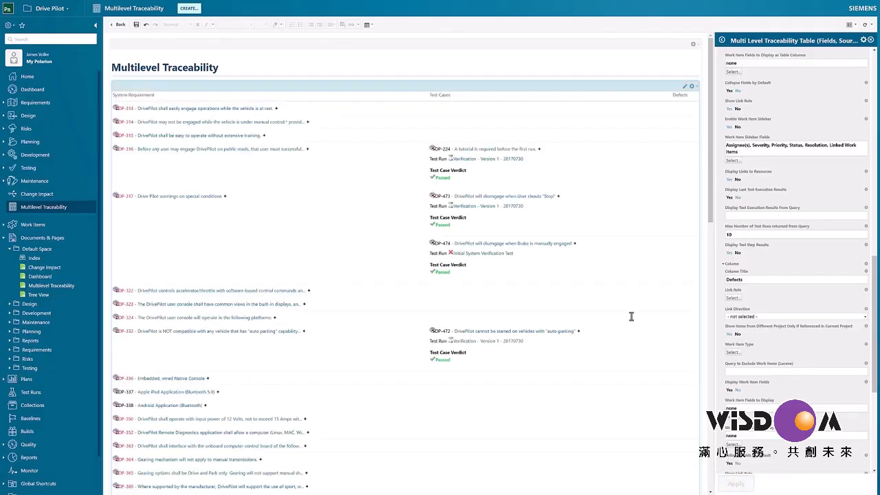
{"action": "scroll", "coordinate": [656, 224], "scroll_direction": "down", "scroll_amount": 3}
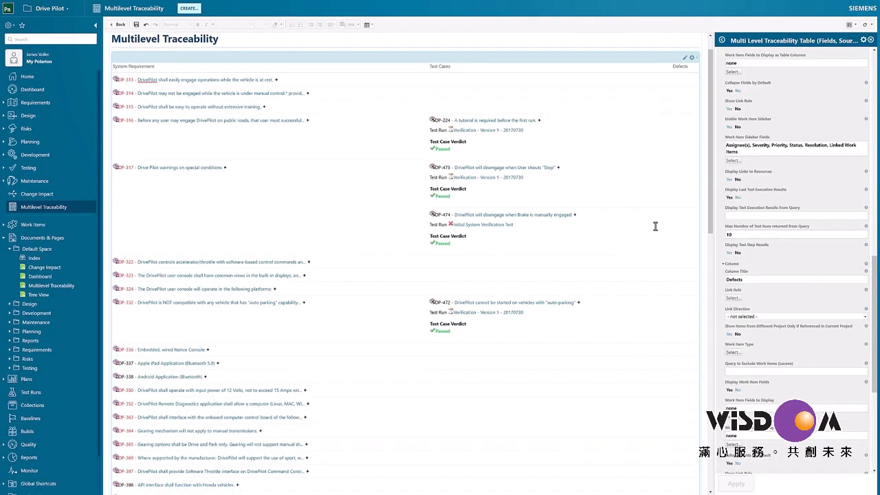
{"action": "scroll", "coordinate": [650, 174], "scroll_direction": "up", "scroll_amount": 3}
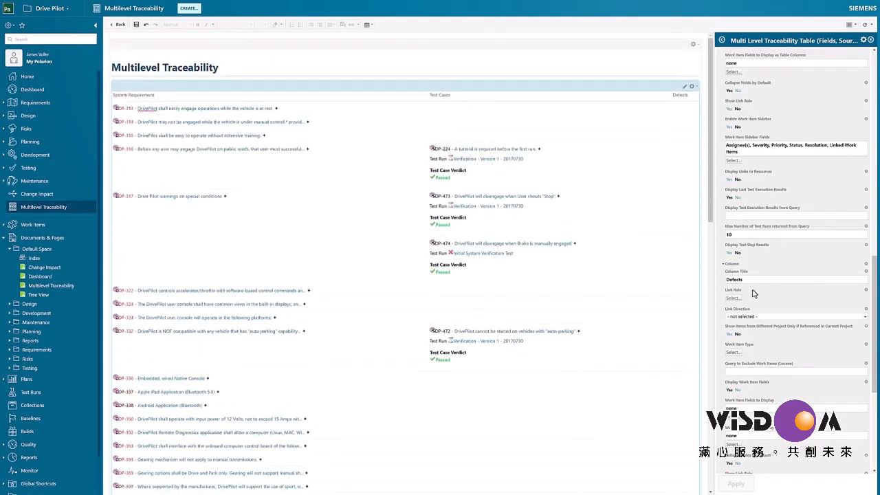
- Set the Defects column's work item type to Issue and apply the change
{"action": "left_click", "coordinate": [732, 352]}
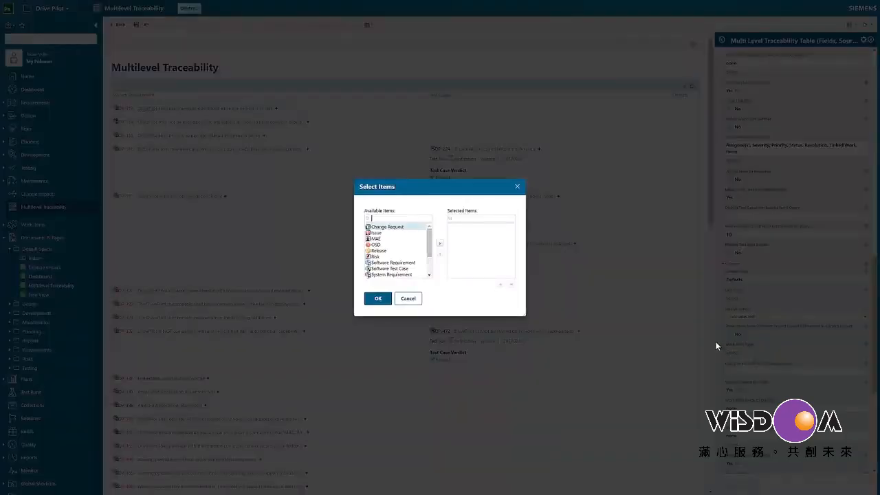
{"action": "double_click", "coordinate": [379, 233]}
{"action": "left_click", "coordinate": [377, 298]}
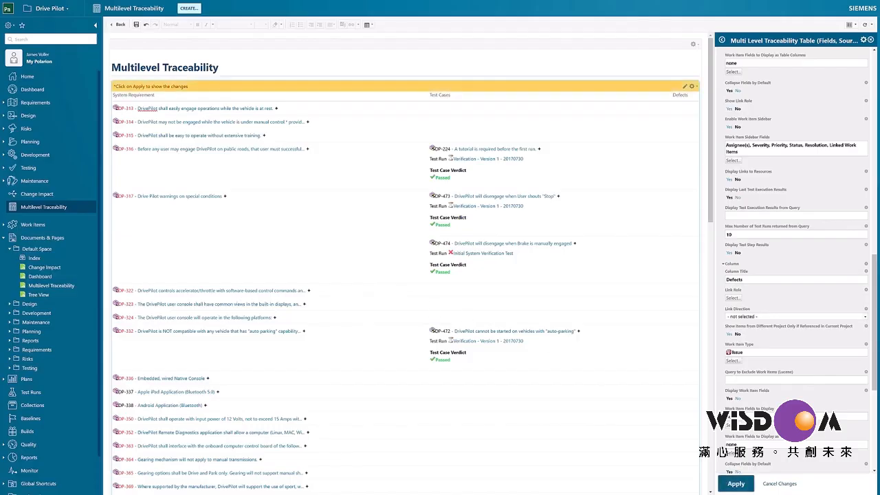
{"action": "left_click", "coordinate": [735, 484]}
- Check the updated traceability table, save the page and leave edit mode
{"action": "scroll", "coordinate": [671, 230], "scroll_direction": "down", "scroll_amount": 10}
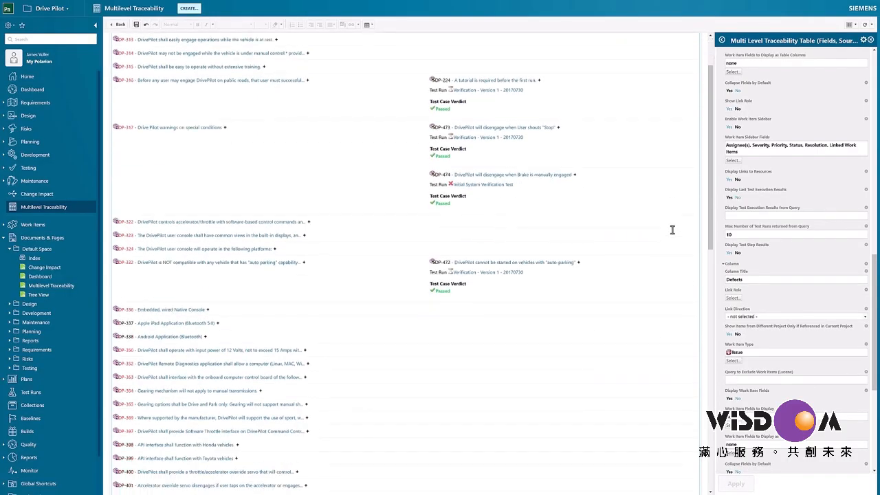
{"action": "scroll", "coordinate": [649, 275], "scroll_direction": "down", "scroll_amount": 3}
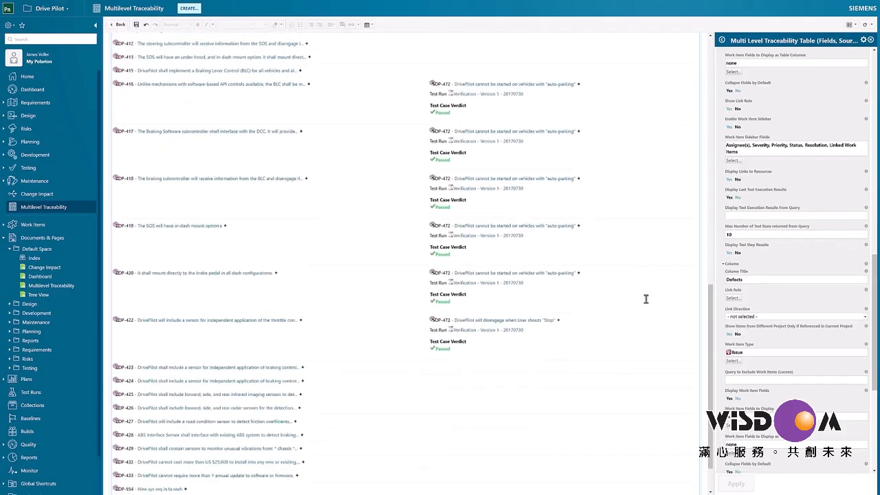
{"action": "scroll", "coordinate": [658, 362], "scroll_direction": "up", "scroll_amount": 4}
{"action": "scroll", "coordinate": [657, 360], "scroll_direction": "up", "scroll_amount": 10}
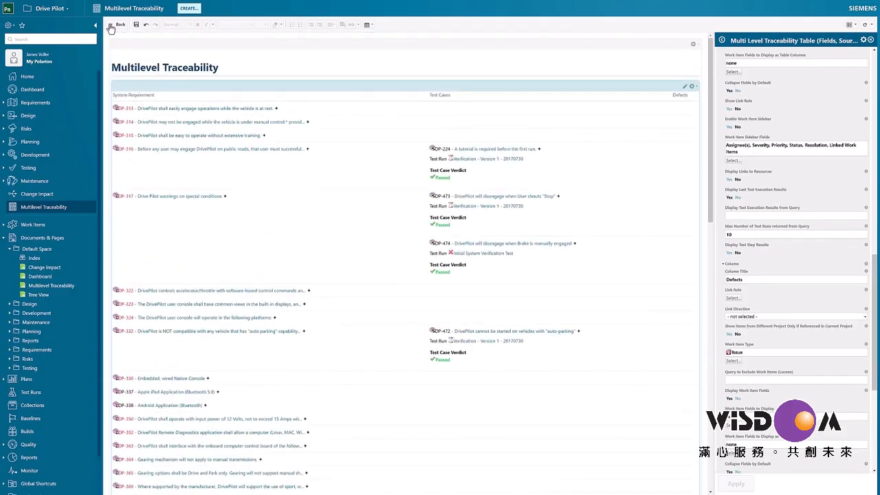
{"action": "left_click", "coordinate": [135, 26]}
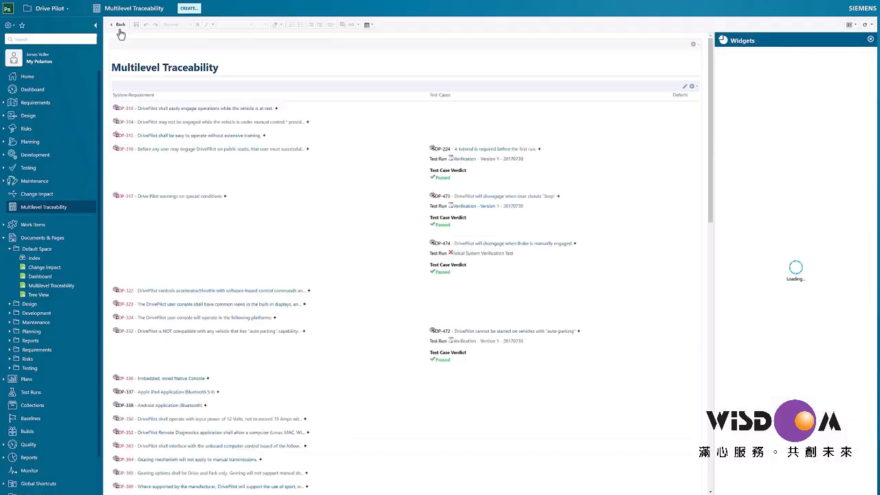
{"action": "left_click", "coordinate": [119, 26]}
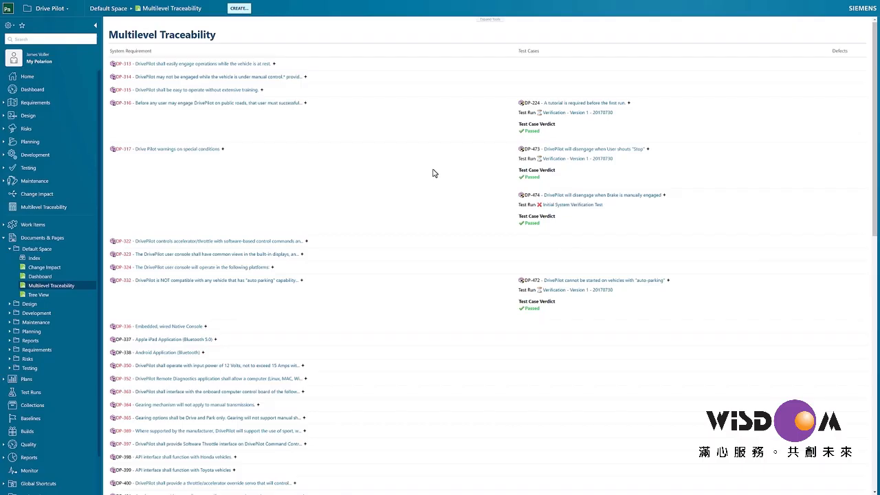
- Reopen the Multilevel Traceability page for editing and retitle the table's Test Cases column "Risks"
{"action": "left_click", "coordinate": [488, 26]}
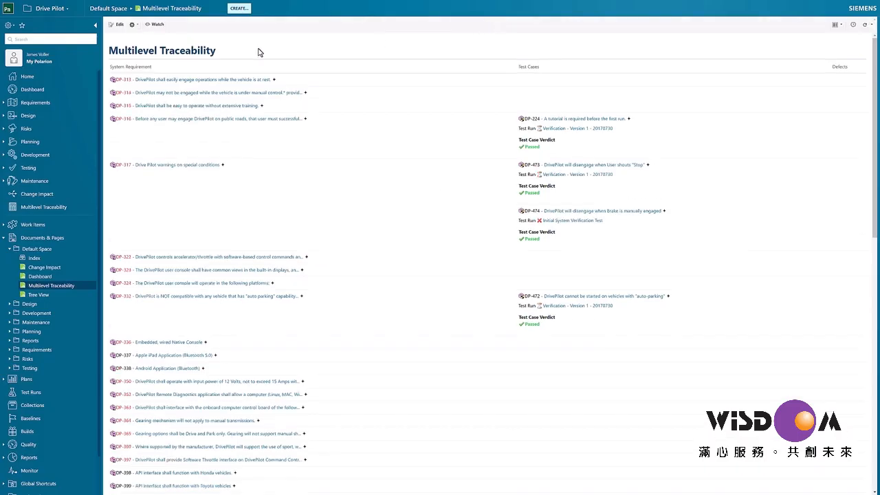
{"action": "left_click", "coordinate": [117, 27]}
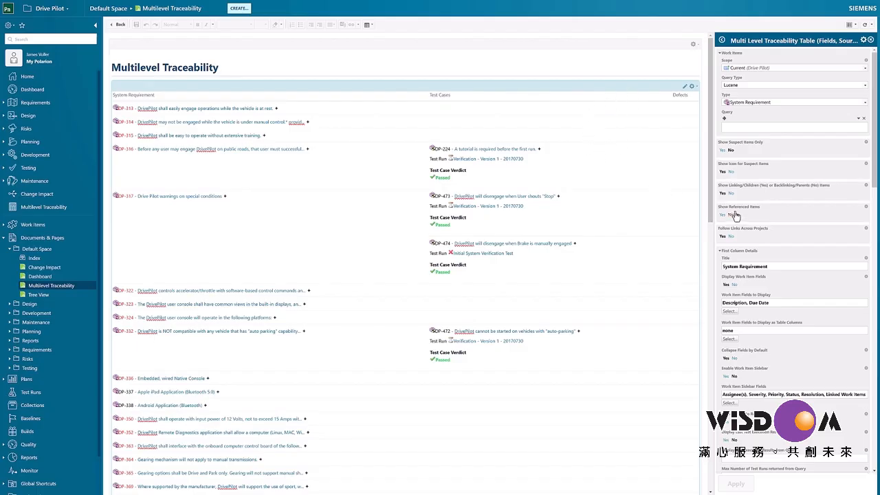
{"action": "scroll", "coordinate": [768, 199], "scroll_direction": "down", "scroll_amount": 5}
{"action": "scroll", "coordinate": [766, 211], "scroll_direction": "down", "scroll_amount": 3}
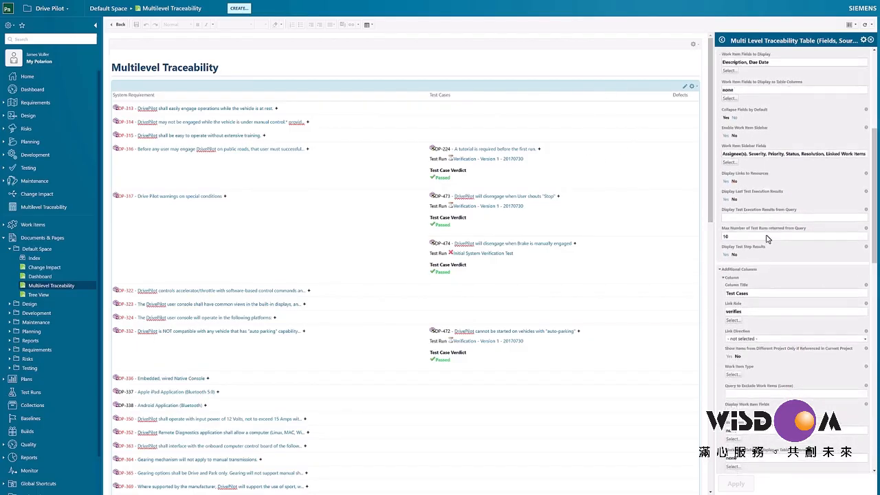
{"action": "left_click_drag", "start_coordinate": [749, 224], "coordinate": [722, 228]}
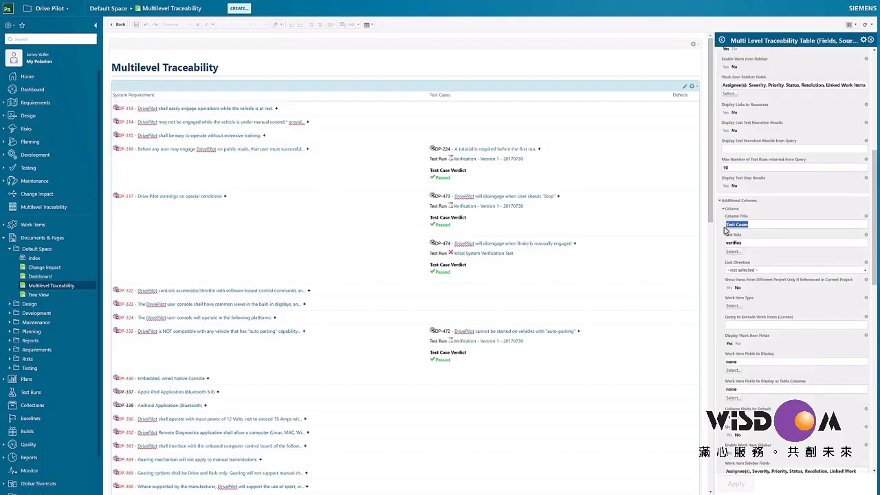
{"action": "type", "text": "Risks"}
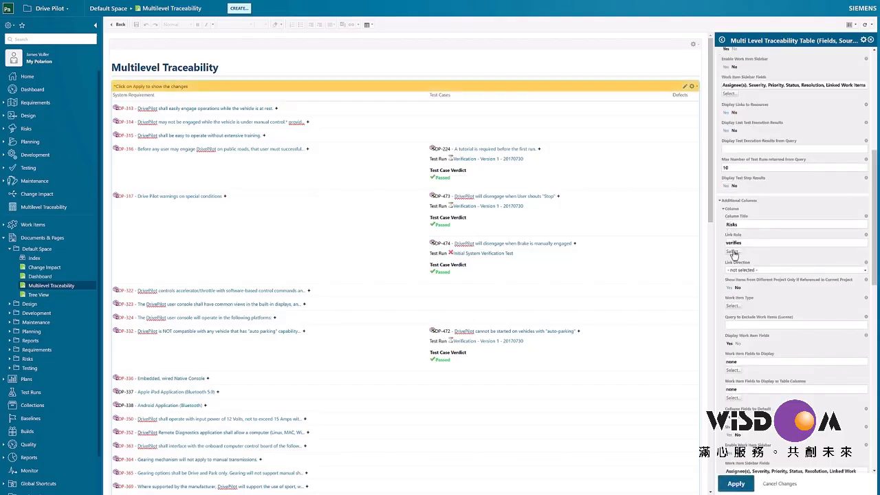
- Remove the verifies link role from the Risks column
{"action": "left_click", "coordinate": [734, 252]}
{"action": "double_click", "coordinate": [461, 228]}
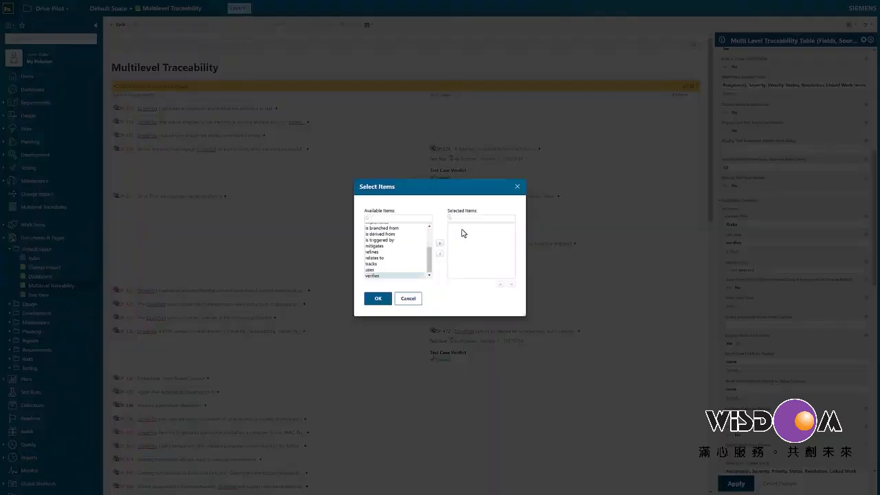
{"action": "left_click", "coordinate": [378, 299]}
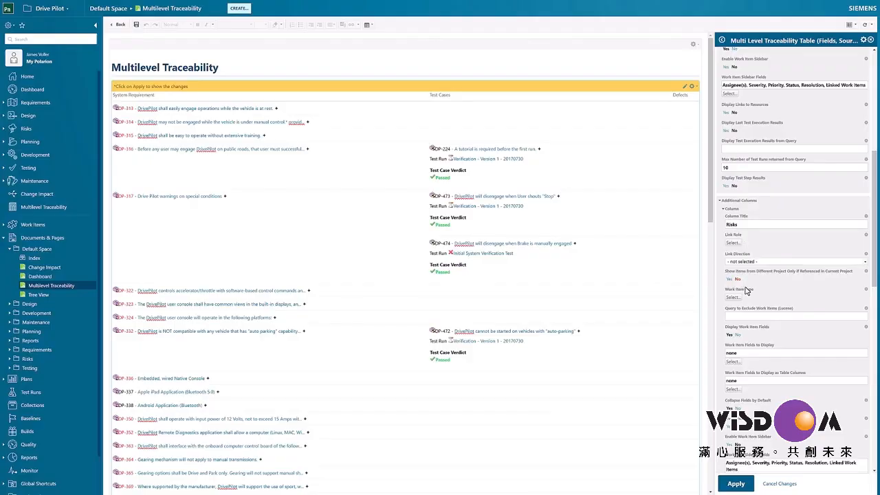
- Set the Risks column's work item type to Risk and apply the change
{"action": "left_click", "coordinate": [733, 297]}
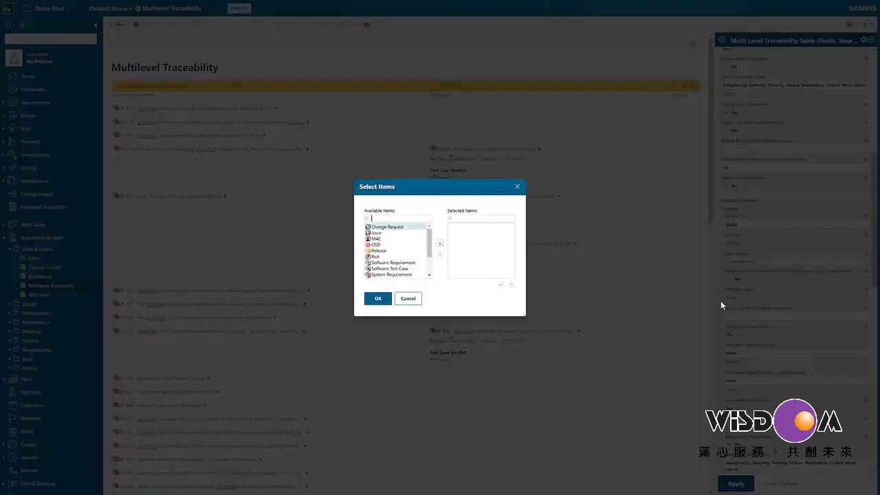
{"action": "scroll", "coordinate": [398, 251], "scroll_direction": "down", "scroll_amount": 2}
{"action": "scroll", "coordinate": [398, 251], "scroll_direction": "up", "scroll_amount": 2}
{"action": "double_click", "coordinate": [375, 256]}
{"action": "left_click", "coordinate": [377, 297]}
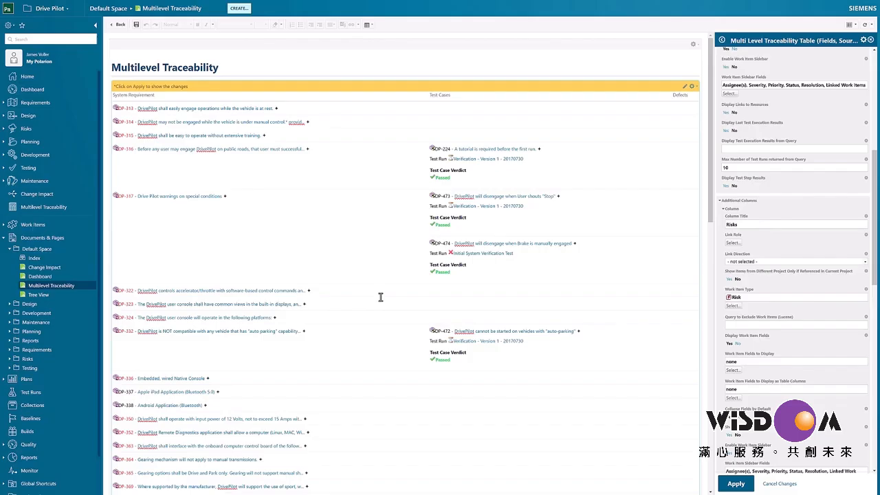
{"action": "left_click", "coordinate": [733, 482]}
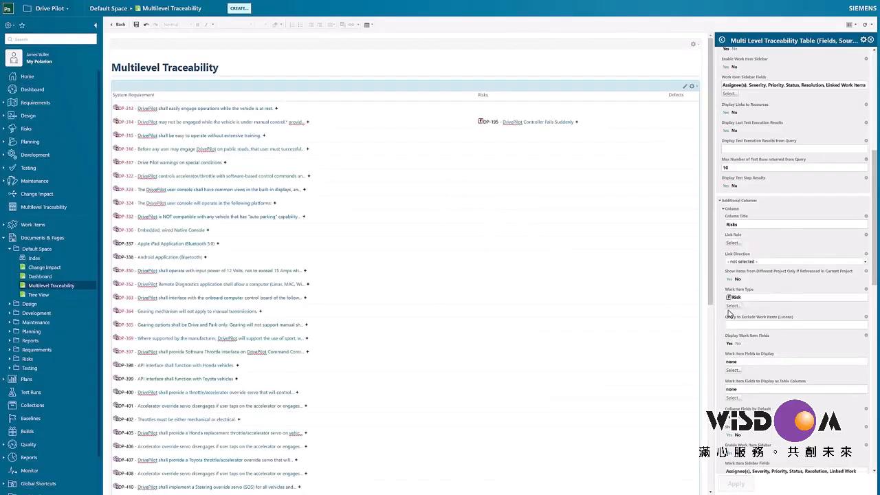
- Delete the Defects column from the table's additional columns
{"action": "scroll", "coordinate": [756, 323], "scroll_direction": "down", "scroll_amount": 5}
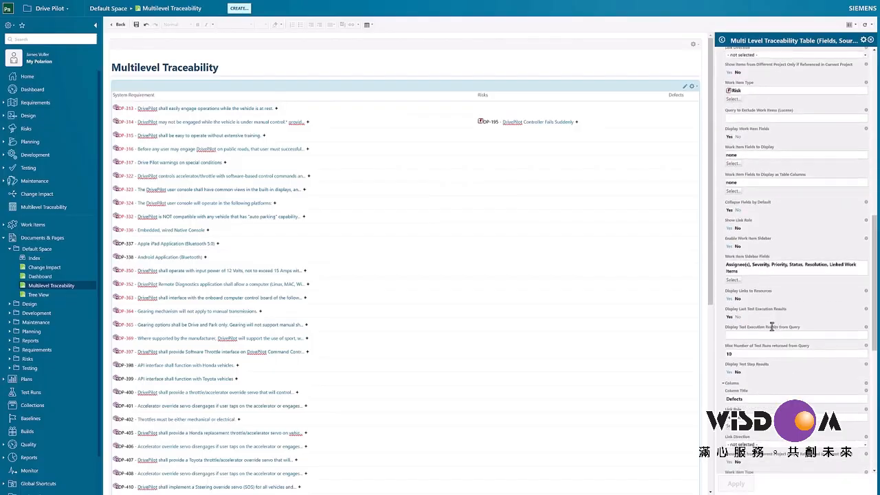
{"action": "scroll", "coordinate": [771, 326], "scroll_direction": "down", "scroll_amount": 5}
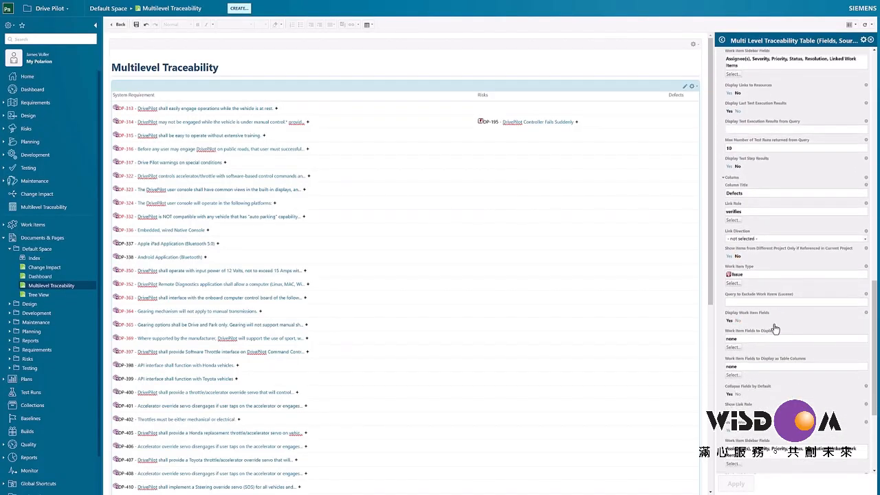
{"action": "left_click", "coordinate": [866, 178]}
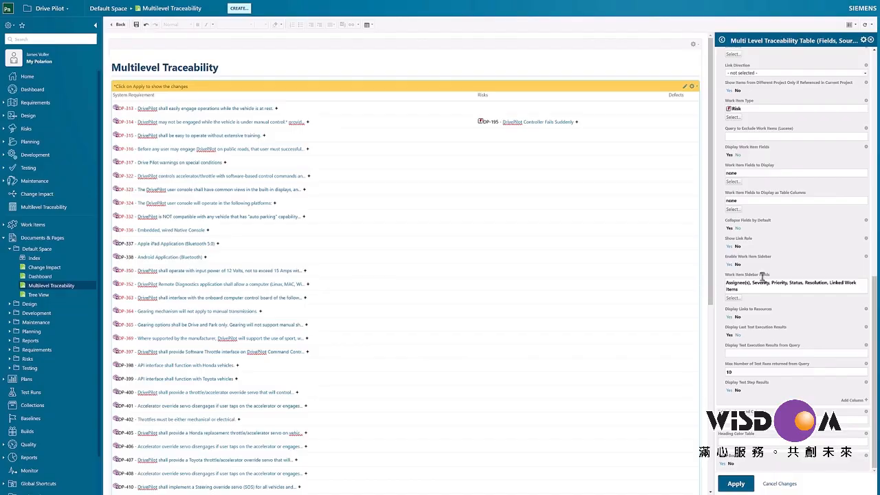
- Open the selection of work item fields displayed as table columns for the Risks column and remove the none entry
{"action": "scroll", "coordinate": [761, 277], "scroll_direction": "up", "scroll_amount": 2}
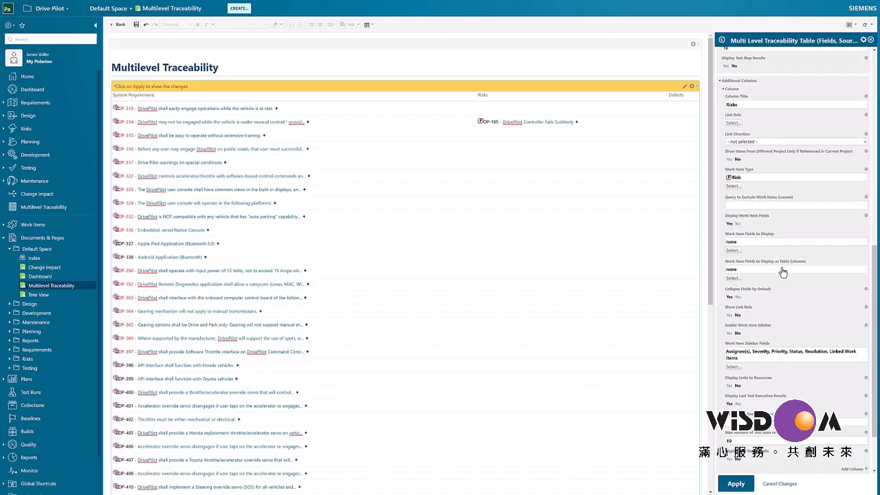
{"action": "left_click", "coordinate": [732, 279]}
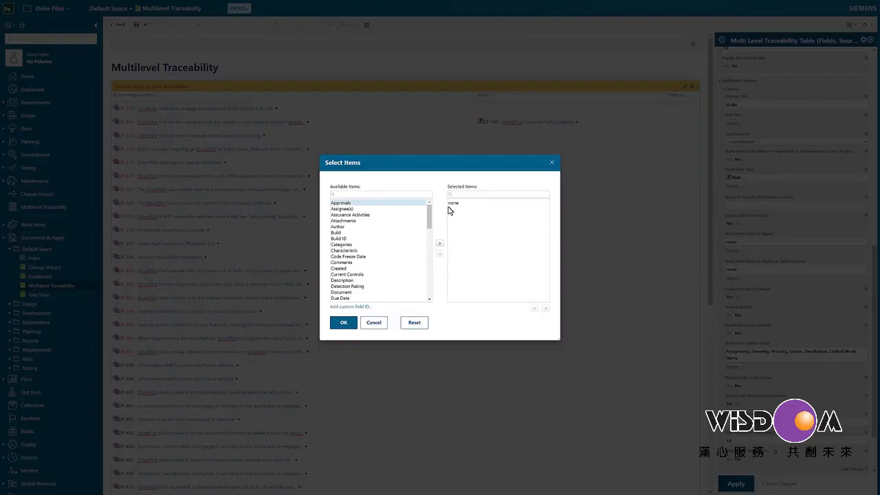
{"action": "scroll", "coordinate": [348, 244], "scroll_direction": "down", "scroll_amount": 15}
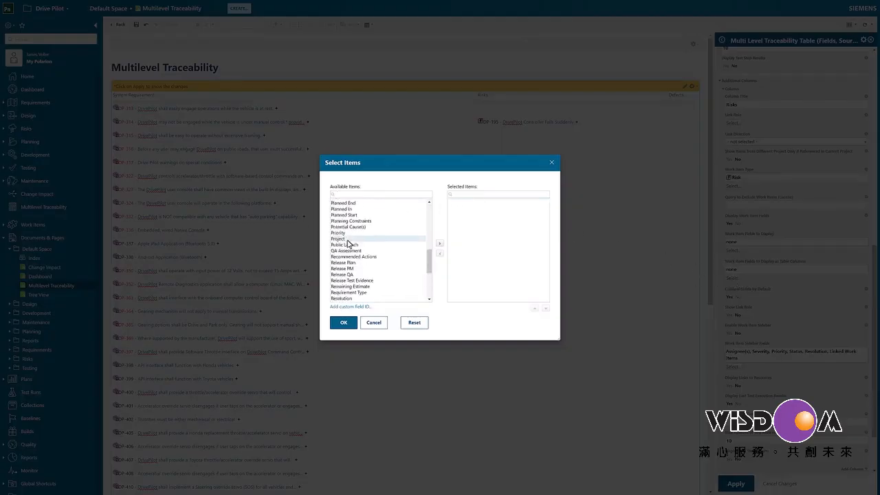
{"action": "scroll", "coordinate": [350, 245], "scroll_direction": "up", "scroll_amount": 12}
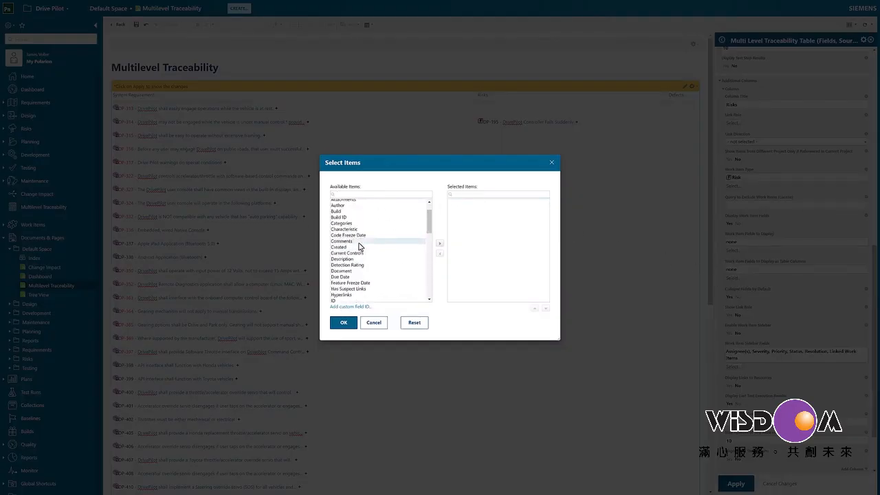
{"action": "scroll", "coordinate": [355, 229], "scroll_direction": "up", "scroll_amount": 2}
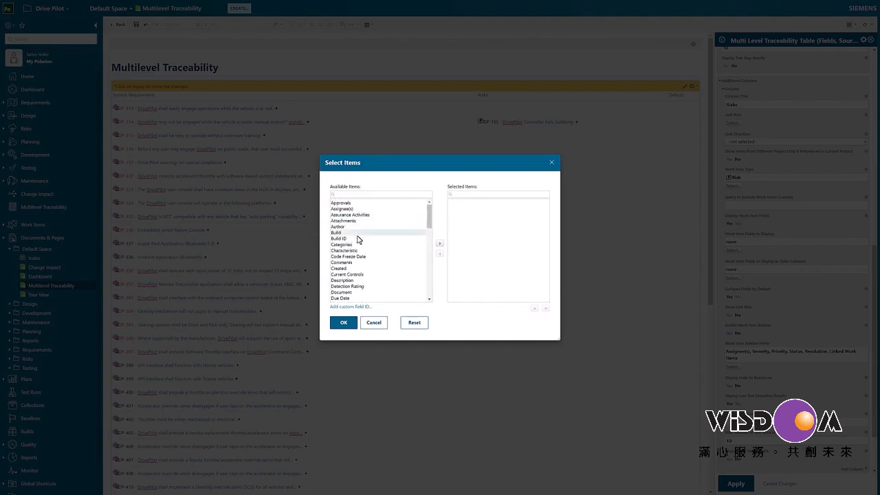
{"action": "scroll", "coordinate": [356, 237], "scroll_direction": "down", "scroll_amount": 2}
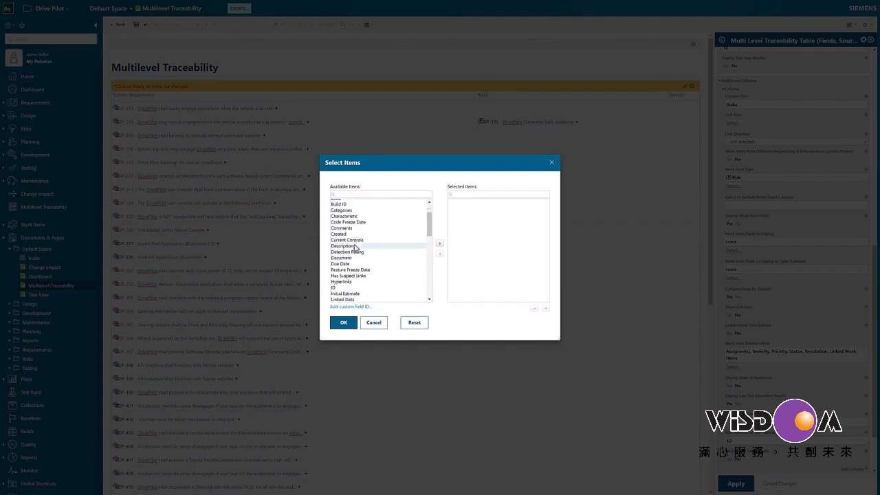
- Add Detection Rating, New Detection Rating, New Occurrence Rating, New Risk Priority and New Severity Rating to the Risks column's table-column fields
{"action": "left_click", "coordinate": [356, 249]}
{"action": "double_click", "coordinate": [355, 249]}
{"action": "scroll", "coordinate": [354, 253], "scroll_direction": "down", "scroll_amount": 2}
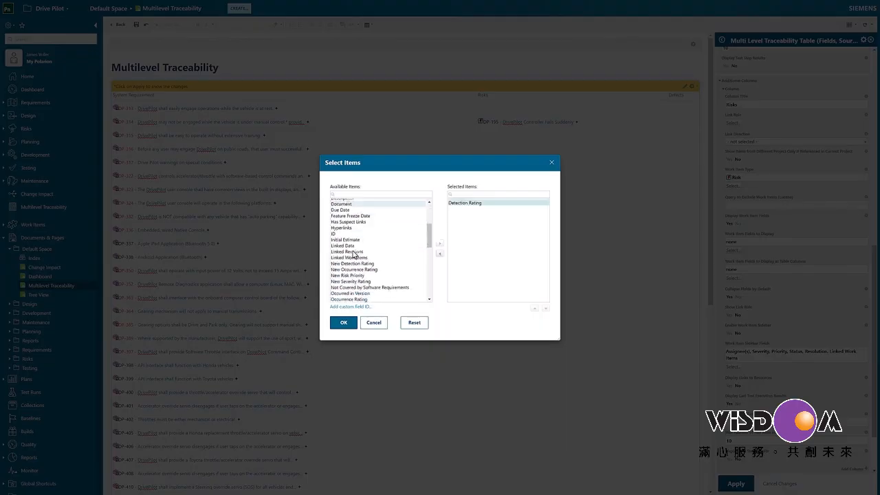
{"action": "scroll", "coordinate": [354, 255], "scroll_direction": "down", "scroll_amount": 1}
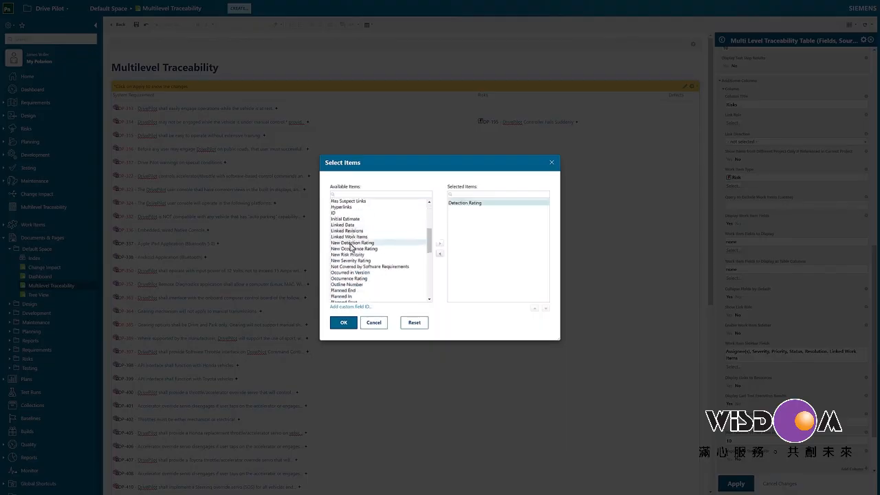
{"action": "double_click", "coordinate": [350, 243]}
{"action": "double_click", "coordinate": [349, 244]}
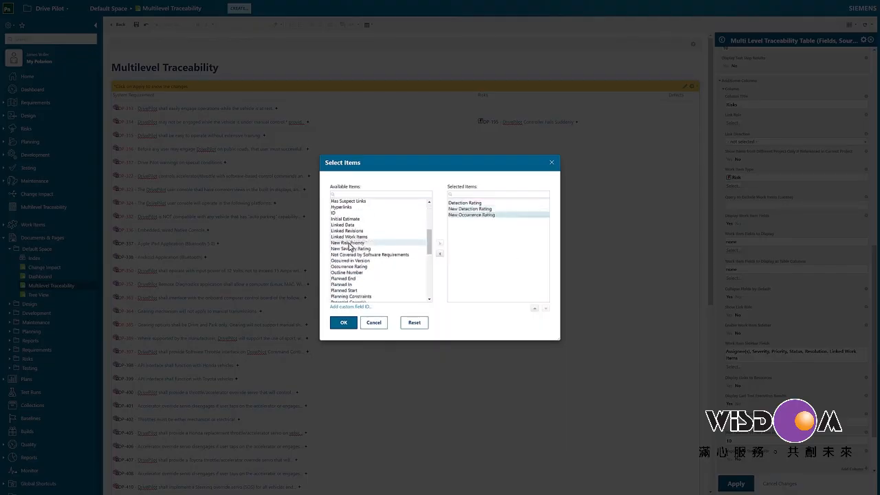
{"action": "double_click", "coordinate": [346, 244]}
{"action": "double_click", "coordinate": [349, 244]}
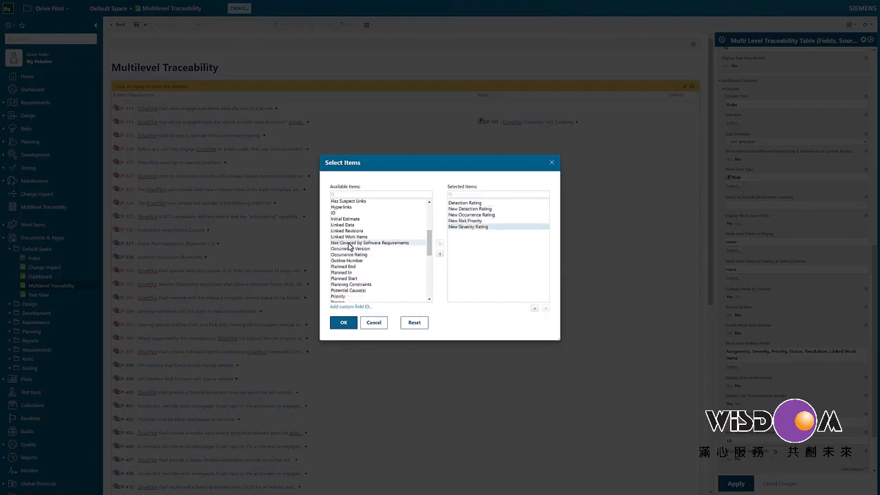
- Add Severity Rating to the selected fields and move it up to directly below Detection Rating
{"action": "scroll", "coordinate": [356, 252], "scroll_direction": "down", "scroll_amount": 2}
{"action": "scroll", "coordinate": [354, 252], "scroll_direction": "down", "scroll_amount": 6}
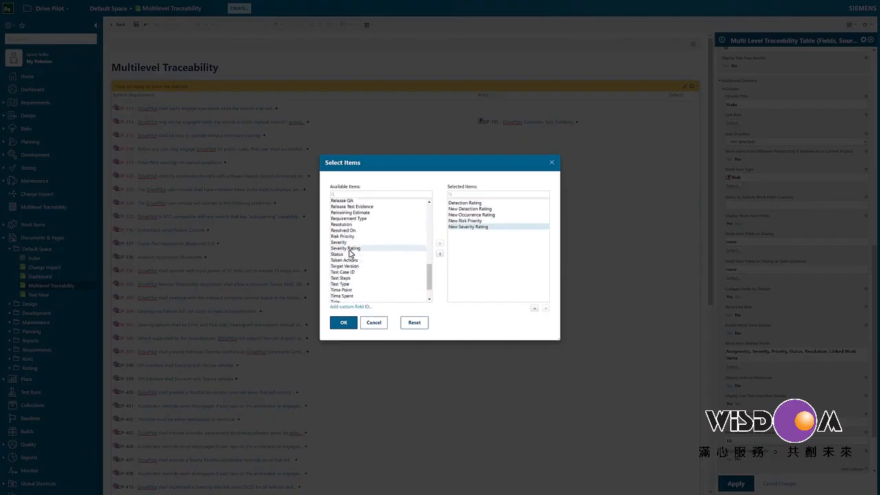
{"action": "double_click", "coordinate": [348, 248]}
{"action": "scroll", "coordinate": [355, 255], "scroll_direction": "down", "scroll_amount": 1}
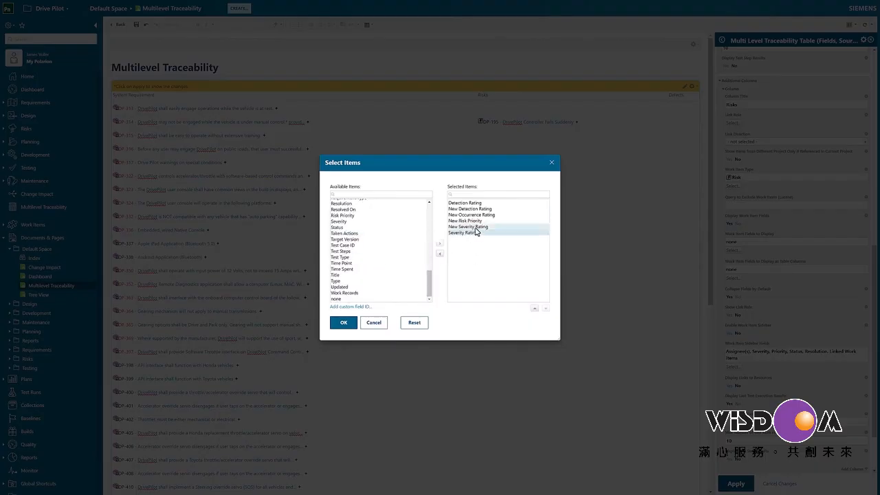
{"action": "left_click", "coordinate": [533, 309]}
{"action": "left_click", "coordinate": [534, 309]}
{"action": "left_click", "coordinate": [534, 309]}
{"action": "left_click", "coordinate": [534, 309]}
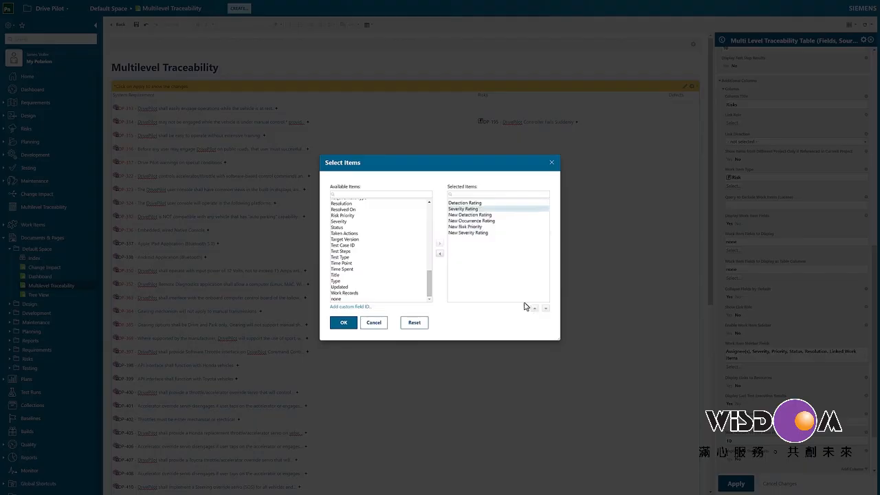
- Add Occurrence Rating to the selected fields and move it up to directly below Severity Rating
{"action": "scroll", "coordinate": [361, 237], "scroll_direction": "up", "scroll_amount": 5}
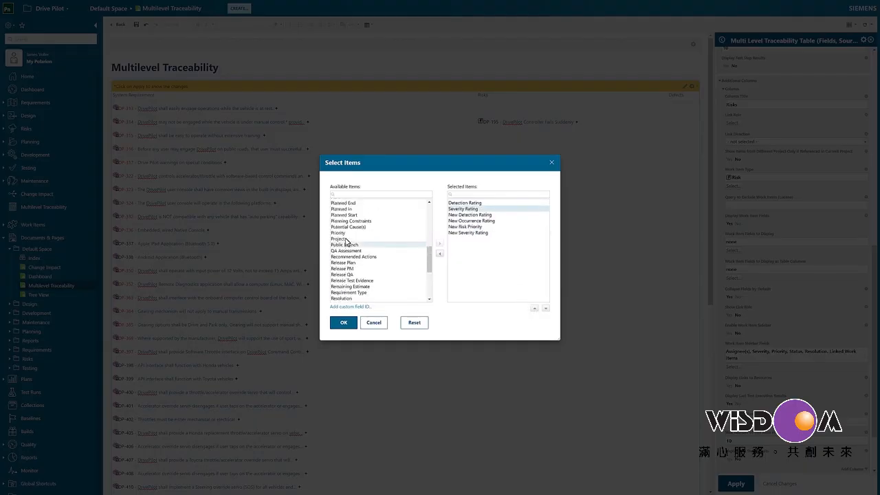
{"action": "scroll", "coordinate": [348, 253], "scroll_direction": "up", "scroll_amount": 2}
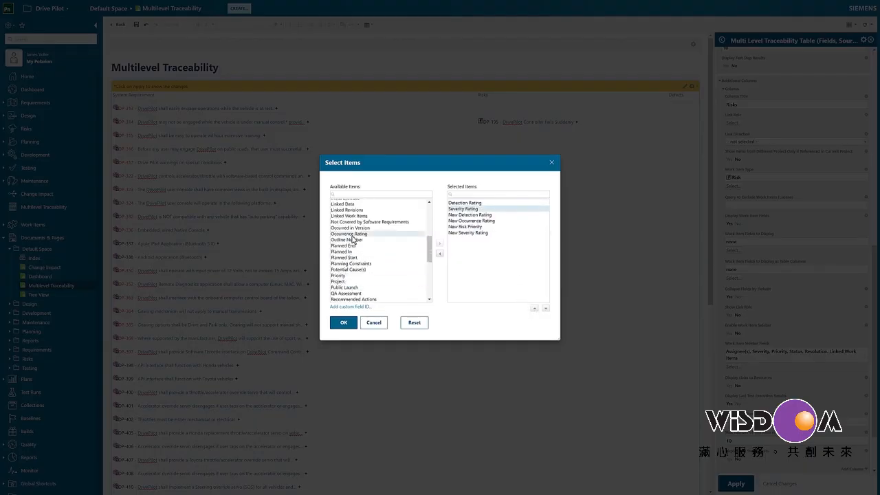
{"action": "double_click", "coordinate": [351, 236]}
{"action": "left_click", "coordinate": [477, 239]}
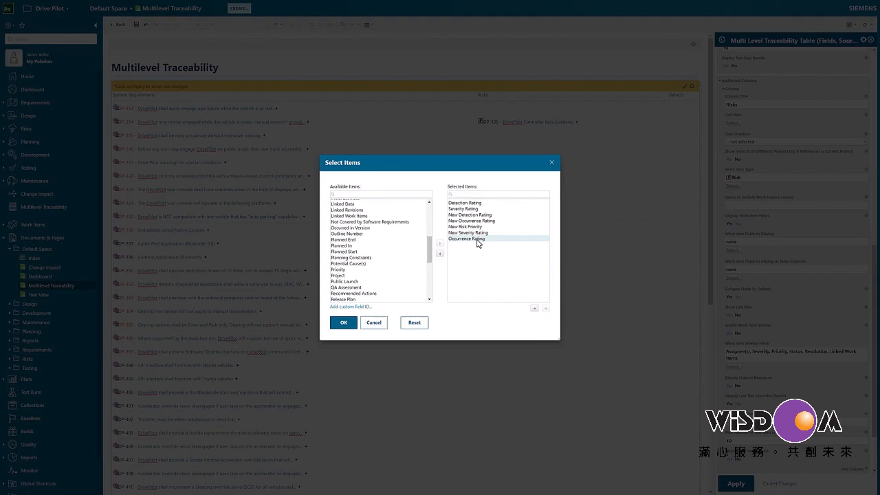
{"action": "left_click", "coordinate": [534, 309]}
{"action": "left_click", "coordinate": [534, 309]}
{"action": "left_click", "coordinate": [534, 310]}
{"action": "left_click", "coordinate": [534, 310]}
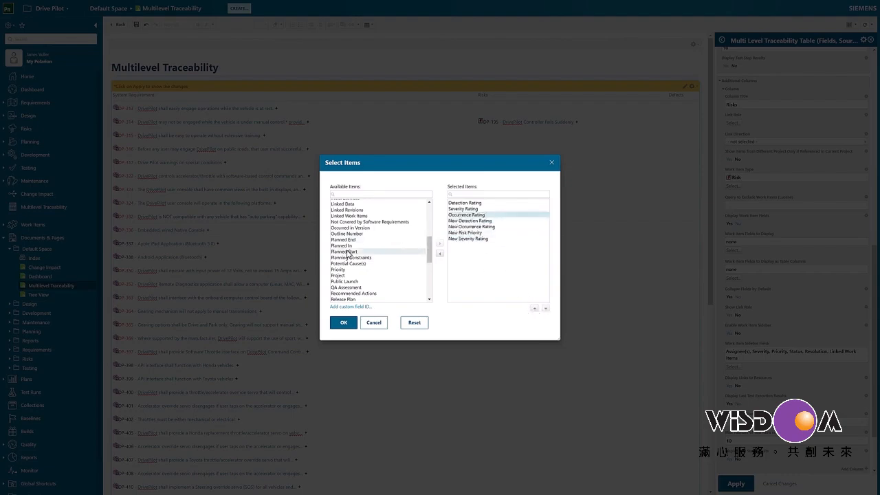
- Add Risk Priority to the selected fields, place it directly below Occurrence Rating and confirm the field selection
{"action": "scroll", "coordinate": [351, 268], "scroll_direction": "down", "scroll_amount": 2}
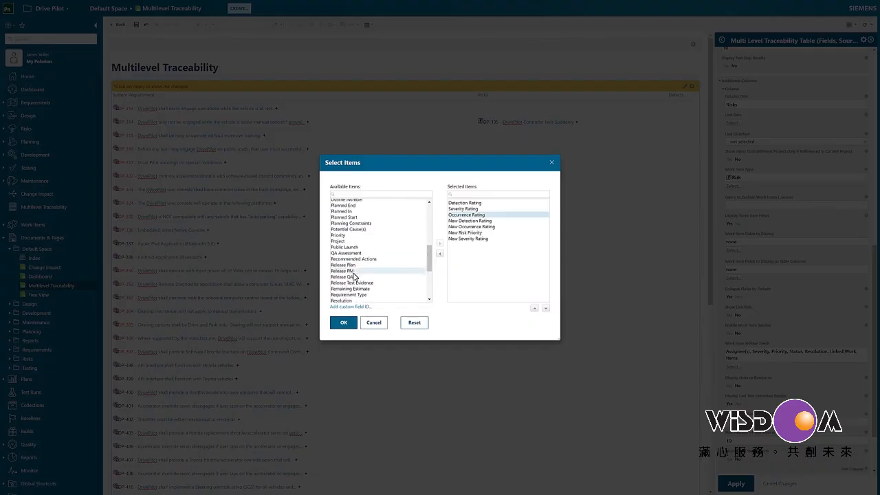
{"action": "scroll", "coordinate": [356, 289], "scroll_direction": "down", "scroll_amount": 2}
{"action": "double_click", "coordinate": [342, 278]}
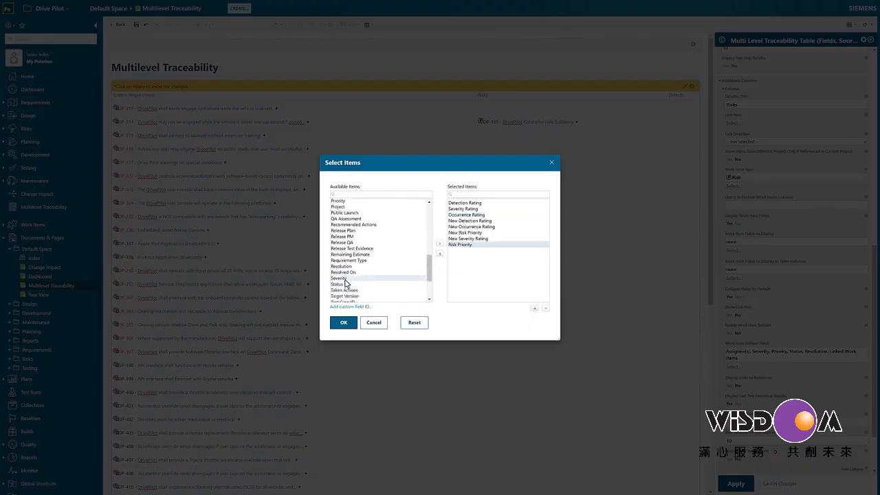
{"action": "left_click", "coordinate": [534, 311]}
{"action": "left_click", "coordinate": [534, 310]}
{"action": "left_click", "coordinate": [534, 311]}
{"action": "left_click", "coordinate": [534, 310]}
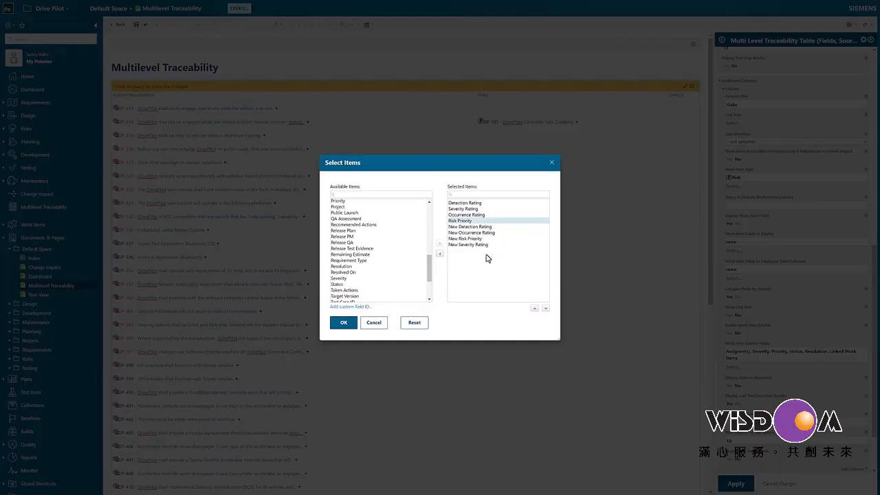
{"action": "left_click", "coordinate": [346, 323]}
- Apply the changed column settings to the traceability table and save the page, leaving edit mode
{"action": "left_click", "coordinate": [735, 483]}
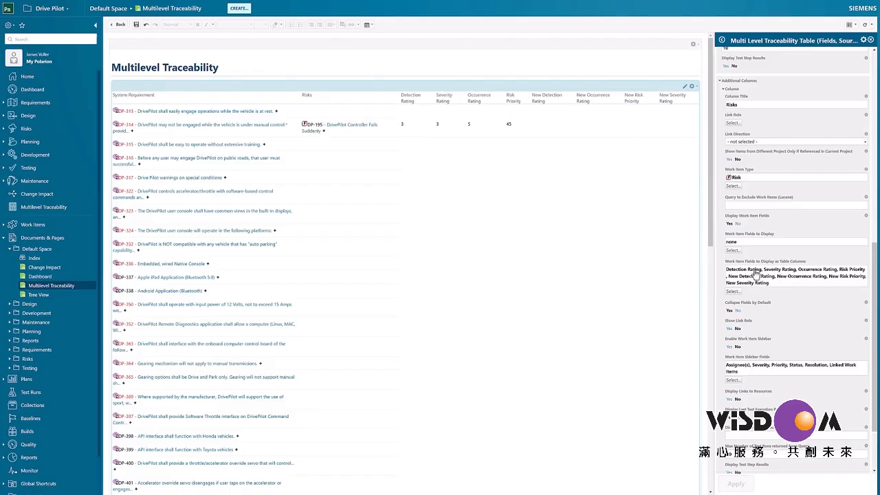
{"action": "left_click", "coordinate": [136, 26]}
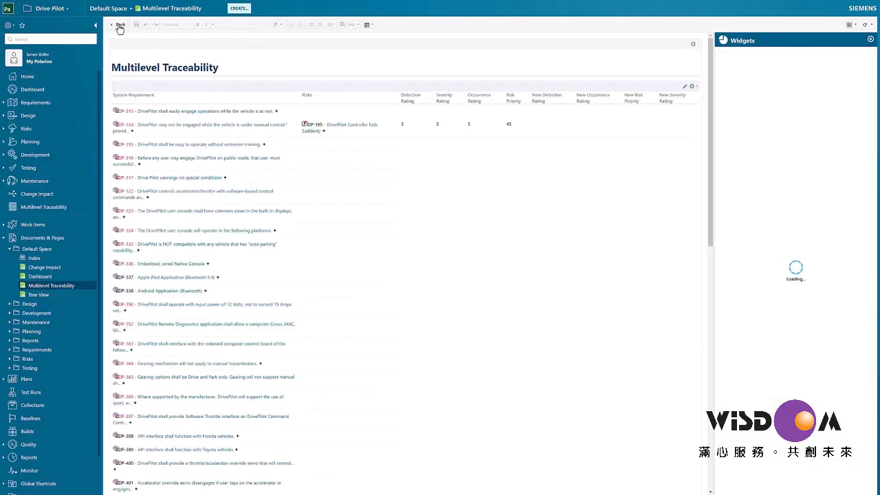
{"action": "left_click", "coordinate": [119, 25]}
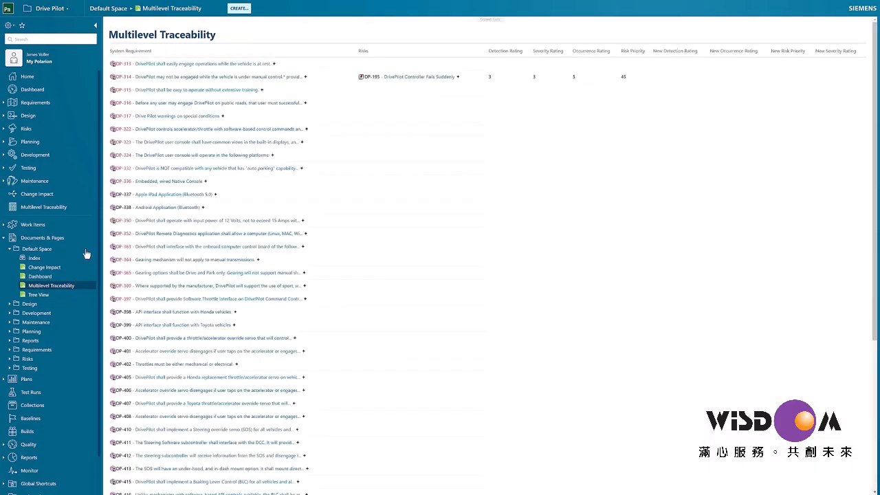